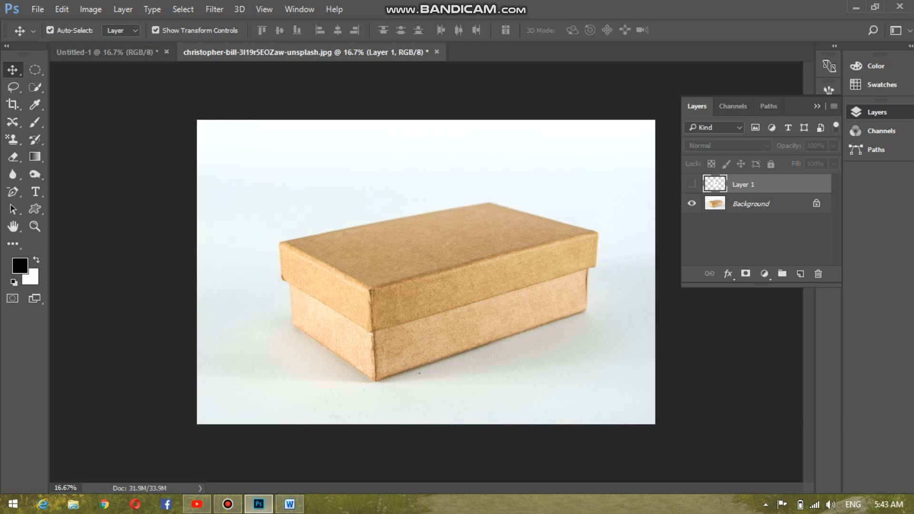
Show and hide the VP logo layer to view the box photo with and without it
left_click(692, 184)
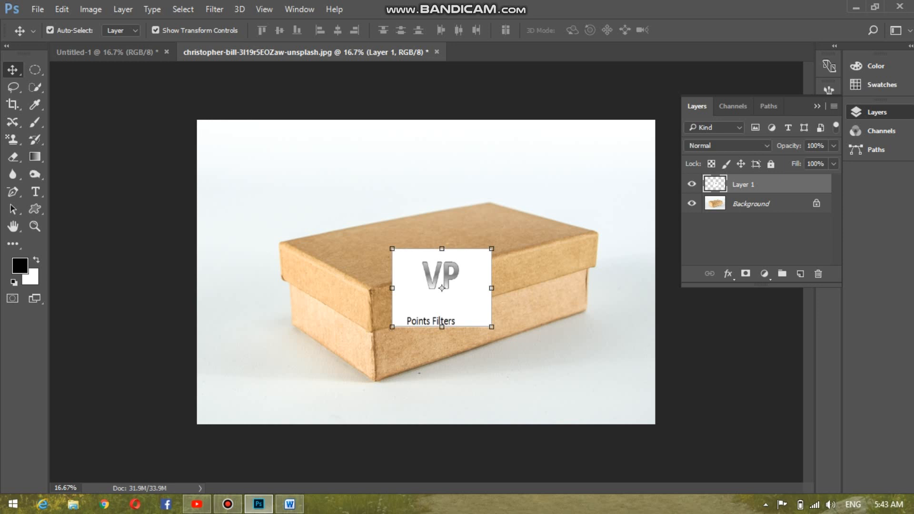
key("ctrl+comma")
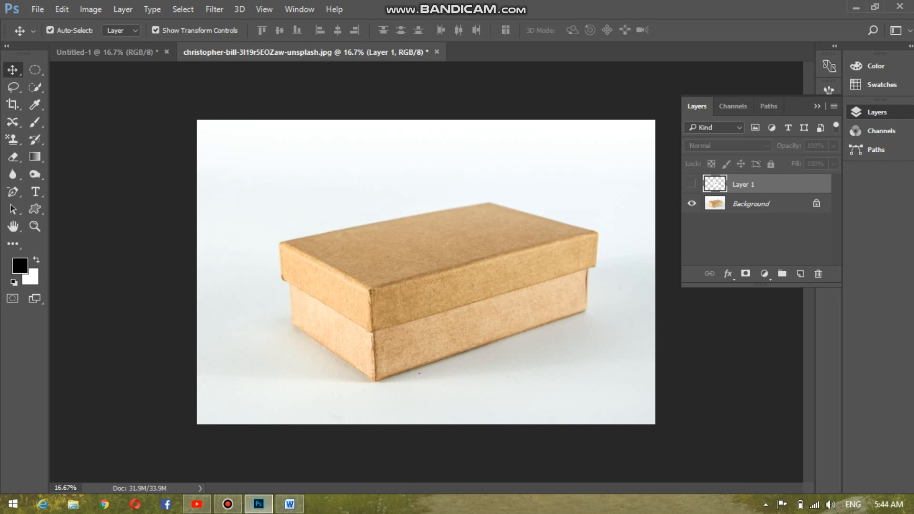
left_click(692, 184)
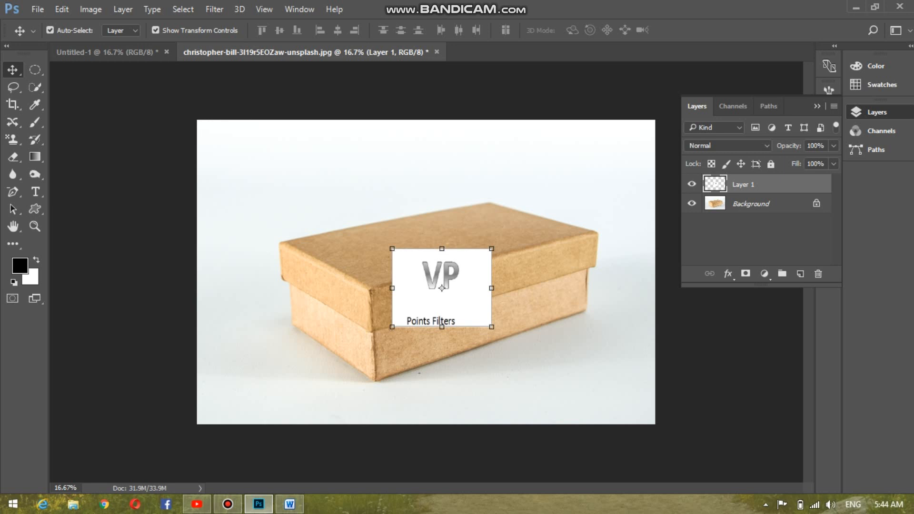
left_click(692, 184)
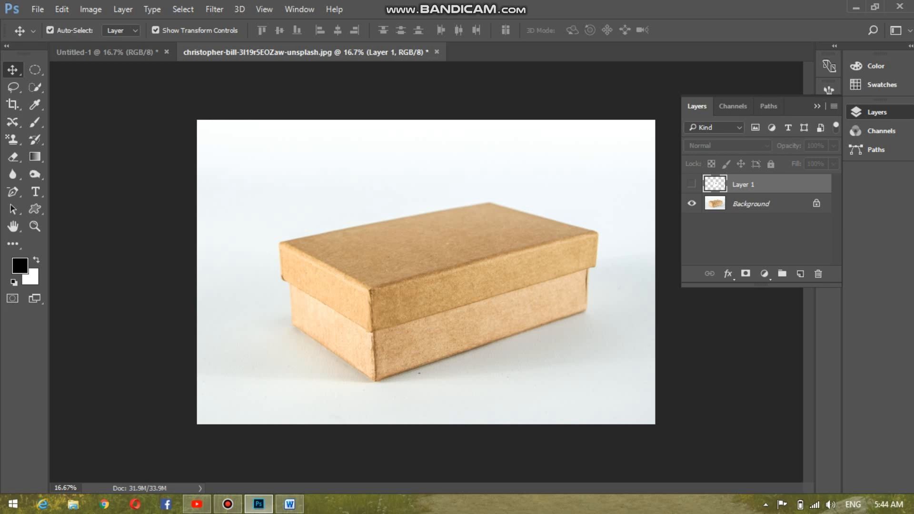
left_click(692, 184)
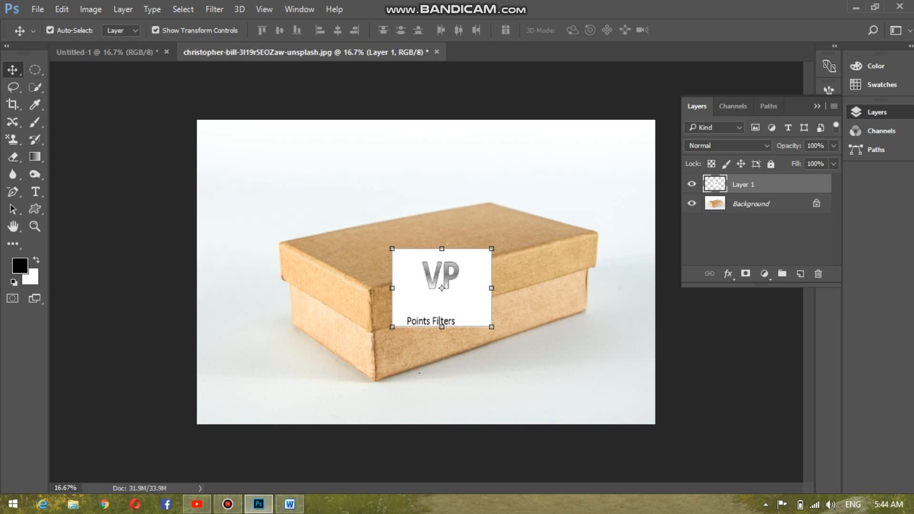
Delete the VP logo layer and add a new empty layer above the Background
key("ctrl")
key("ctrl")
left_click_drag(743, 184, 819, 274)
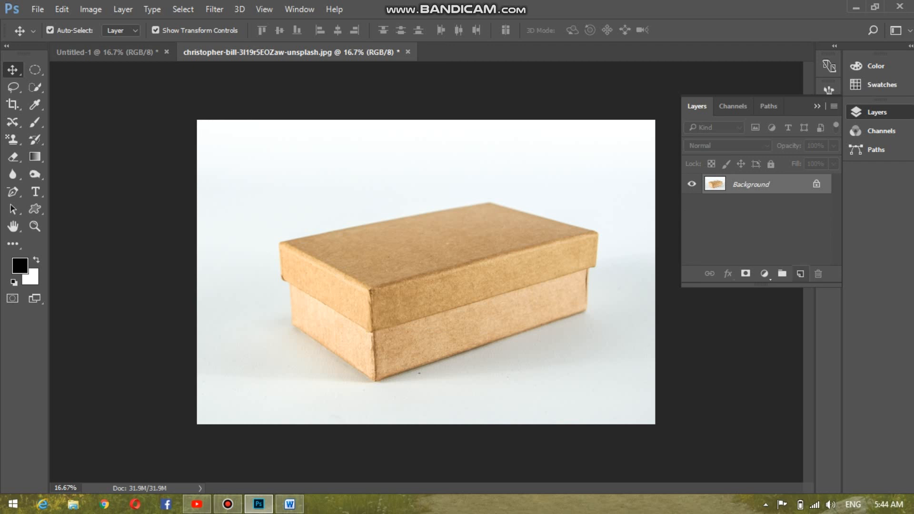
left_click(801, 274)
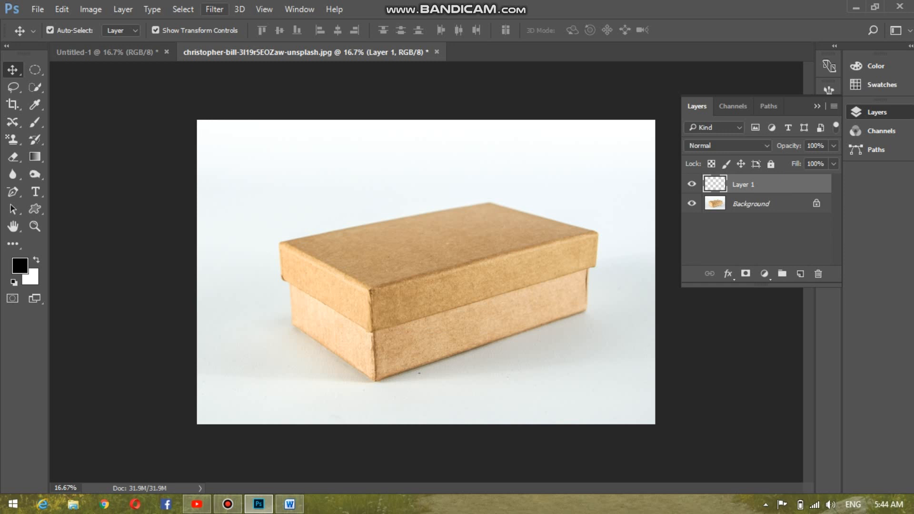
Define a Vanishing Point perspective plane through the four corners of the box lid's top face and apply it
left_click(214, 9)
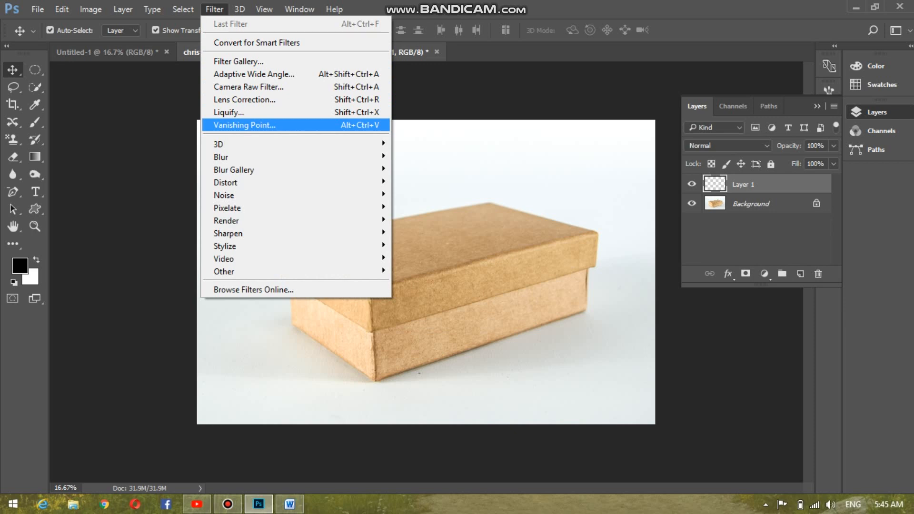
left_click(244, 125)
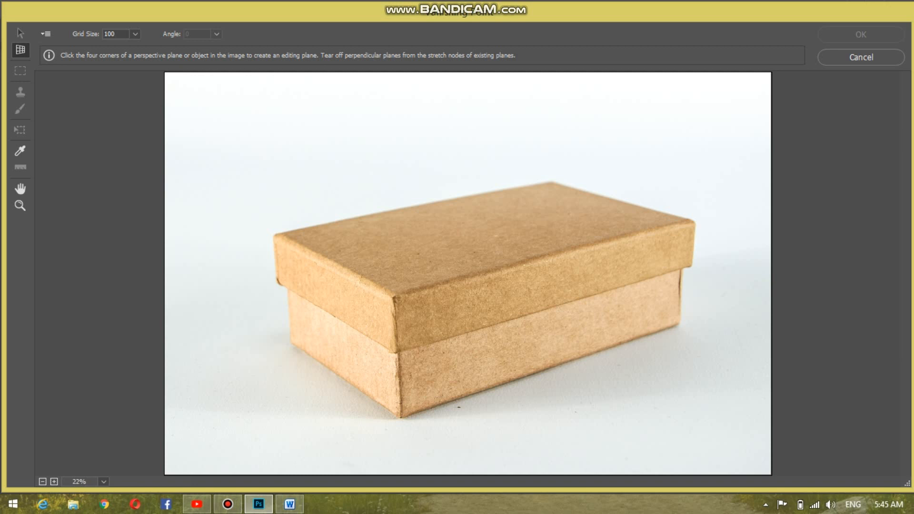
left_click(278, 234)
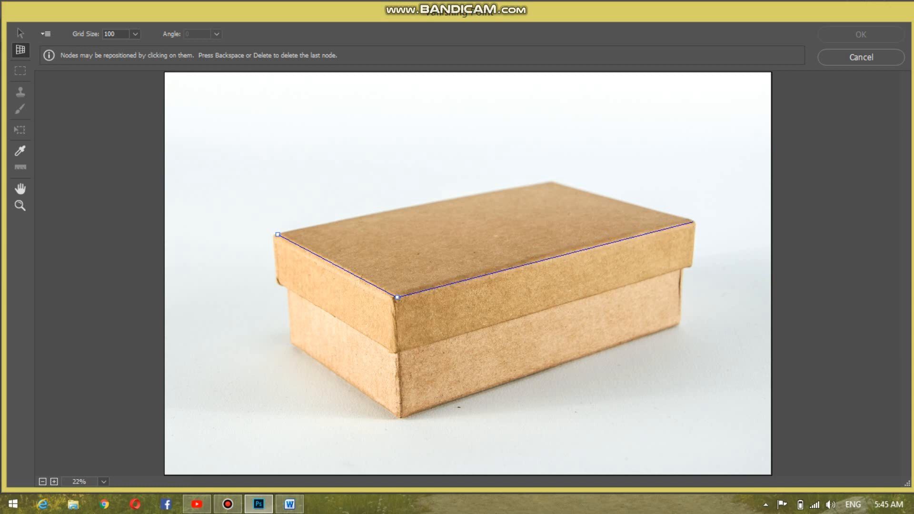
left_click(693, 222)
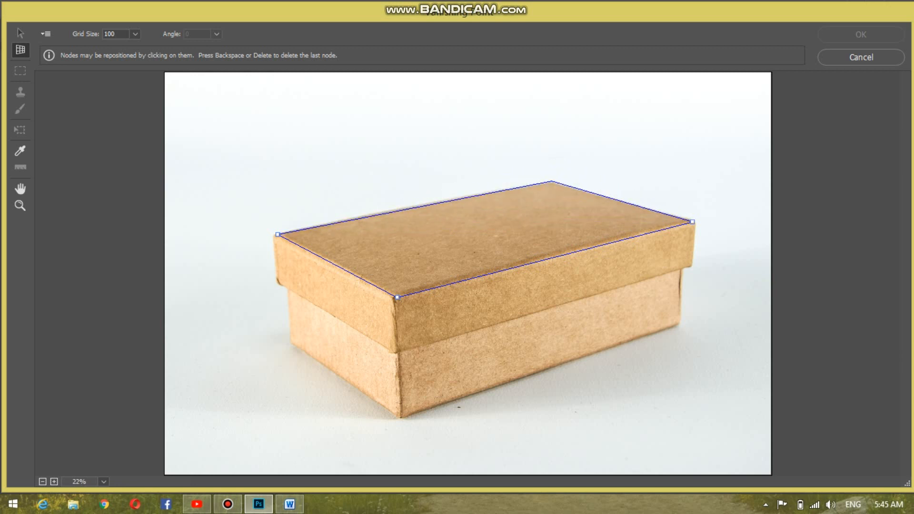
left_click(552, 182)
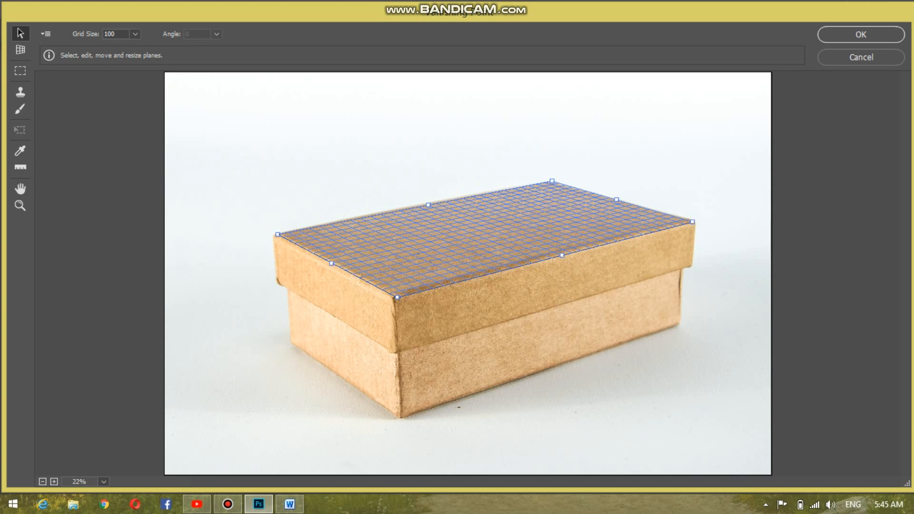
key("Return")
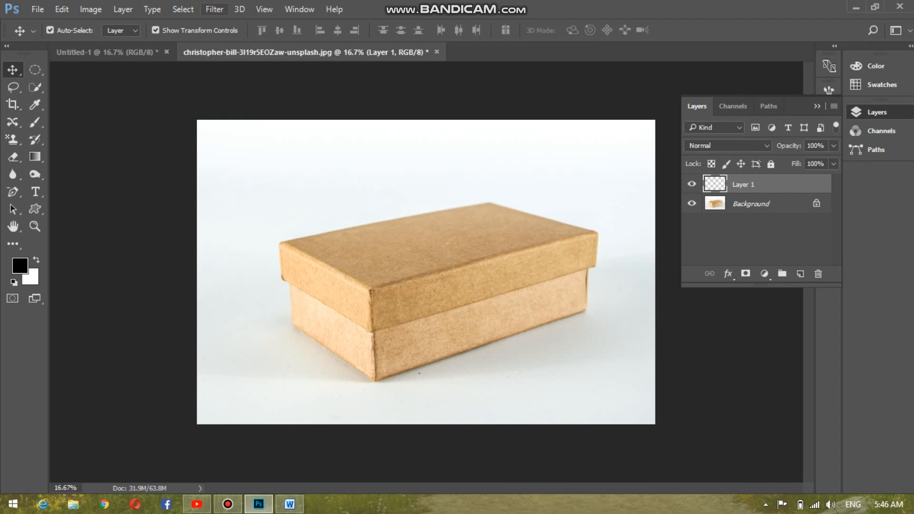
Reopen the Vanishing Point filter and paste the copied VP logo into it
left_click(214, 9)
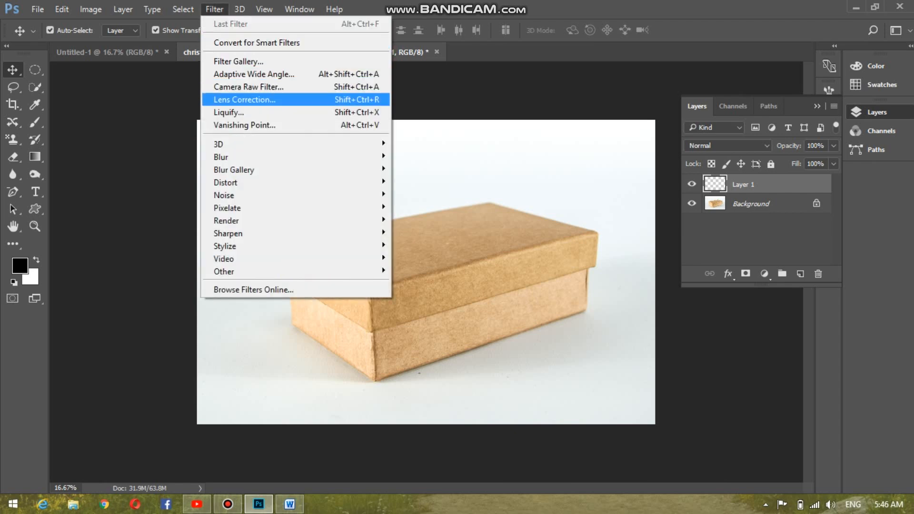
left_click(245, 125)
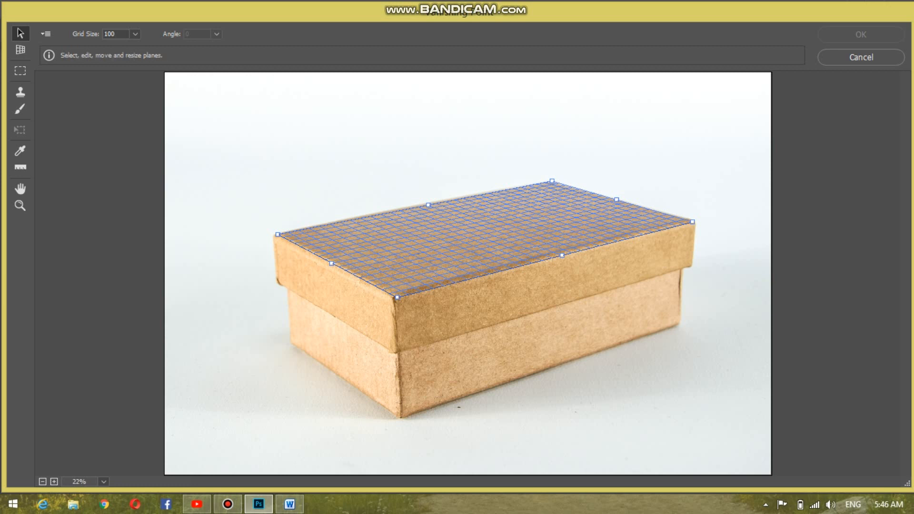
key("m")
key("alt")
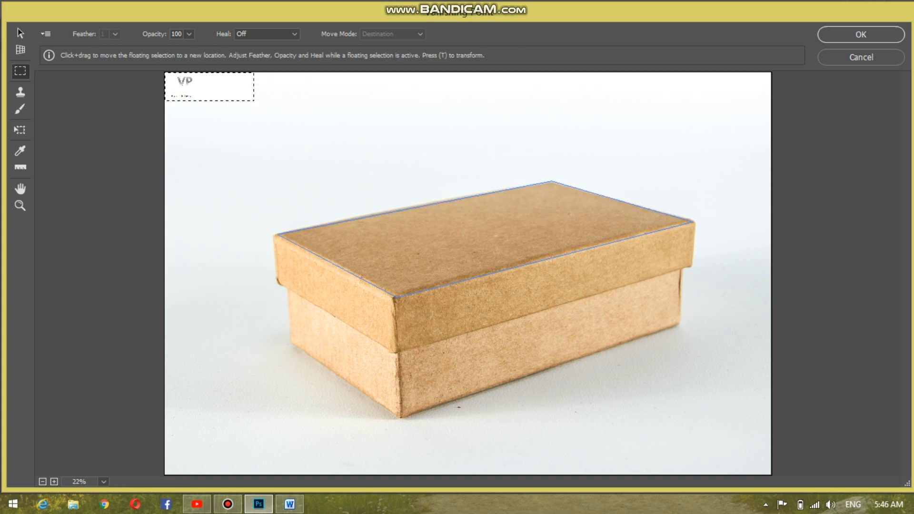
Try the pasted VP logo on the lid's plane, move it off the box onto the backdrop and deselect it
left_click_drag(209, 86, 457, 226)
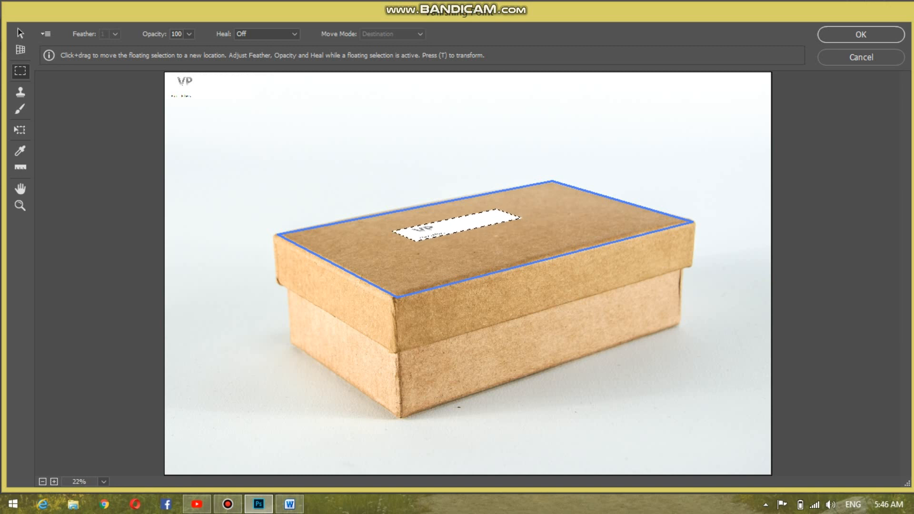
left_click_drag(457, 226, 253, 141)
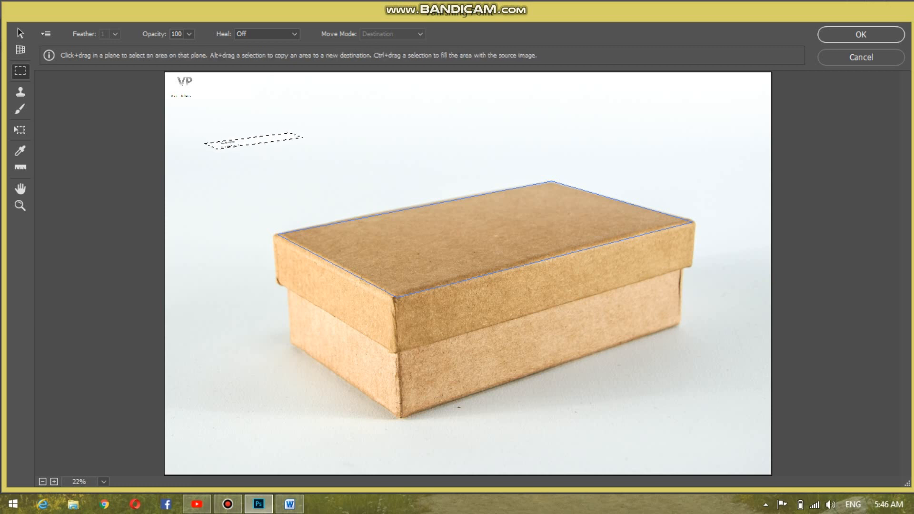
key("ctrl+d")
Paste the VP logo again, move it clear of the first copy and stretch it taller with the Transform tool
key("alt")
key("ctrl+v")
key("t")
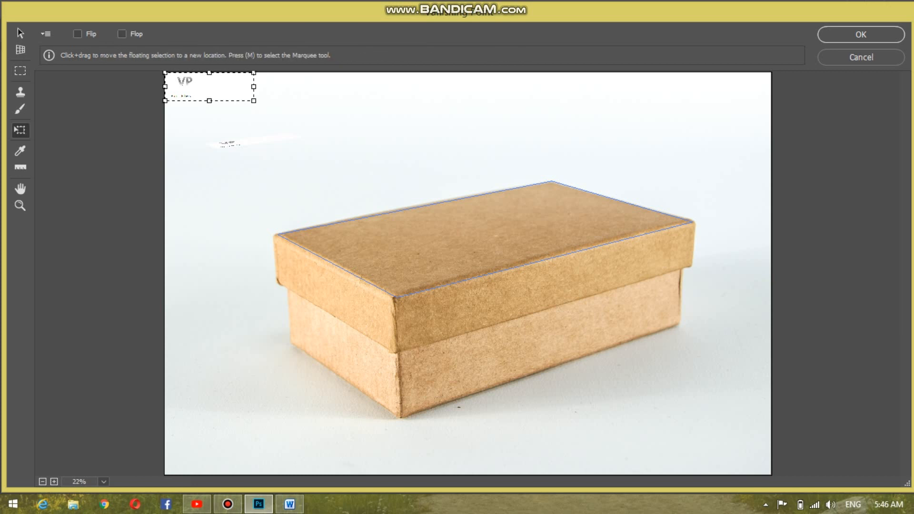
left_click_drag(210, 87, 358, 148)
left_click_drag(358, 126, 359, 116)
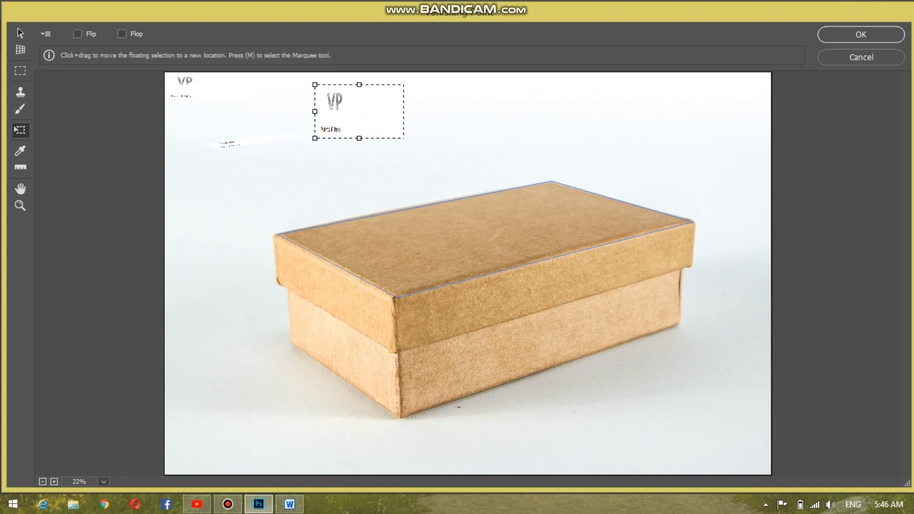
Place the new logo copy on the lid's plane, enlarge it across the lid and apply the Vanishing Point filter
left_click_drag(359, 112, 467, 234)
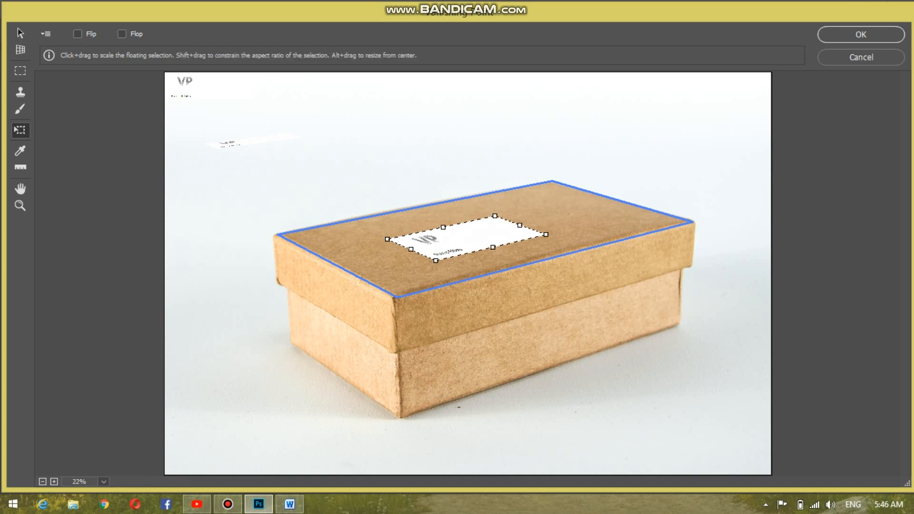
left_click_drag(546, 234, 591, 220)
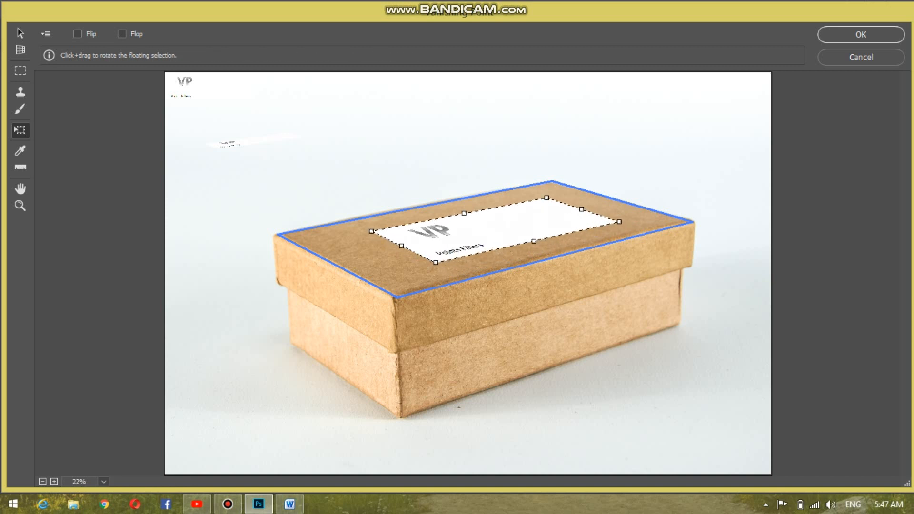
left_click(861, 34)
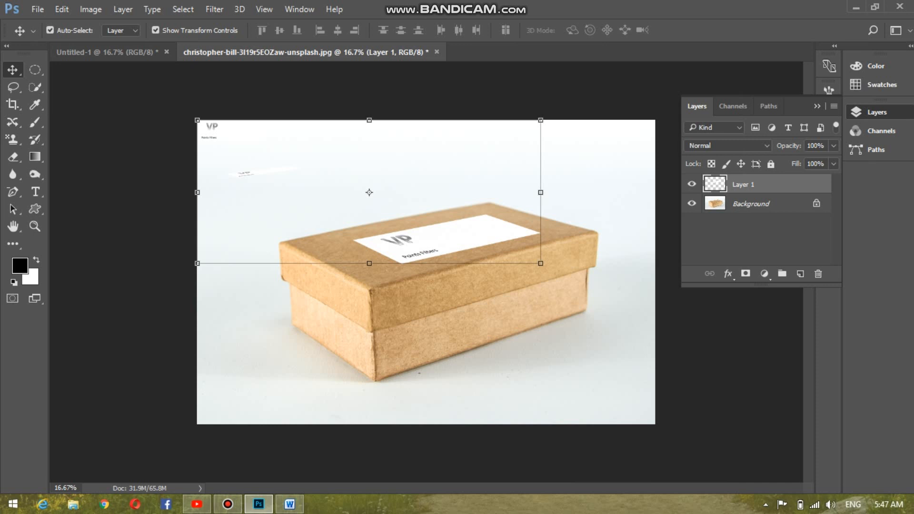
Scale the restored VP logo layer to about 79% width and 88% height and apply the transformation
key("Delete")
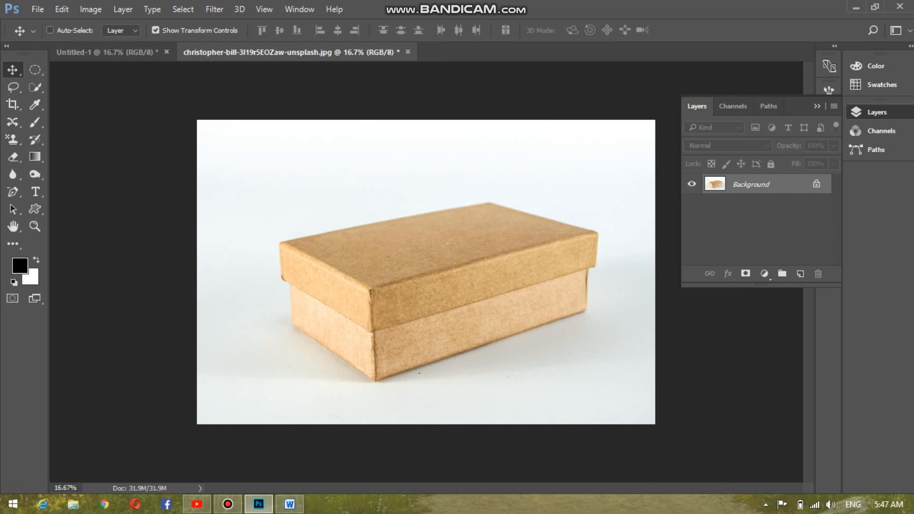
key("ctrl+z")
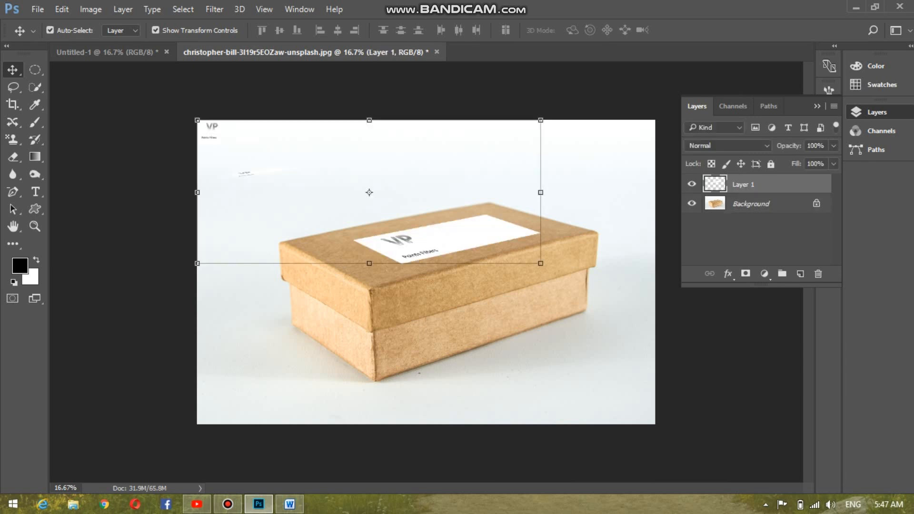
left_click_drag(541, 120, 504, 120)
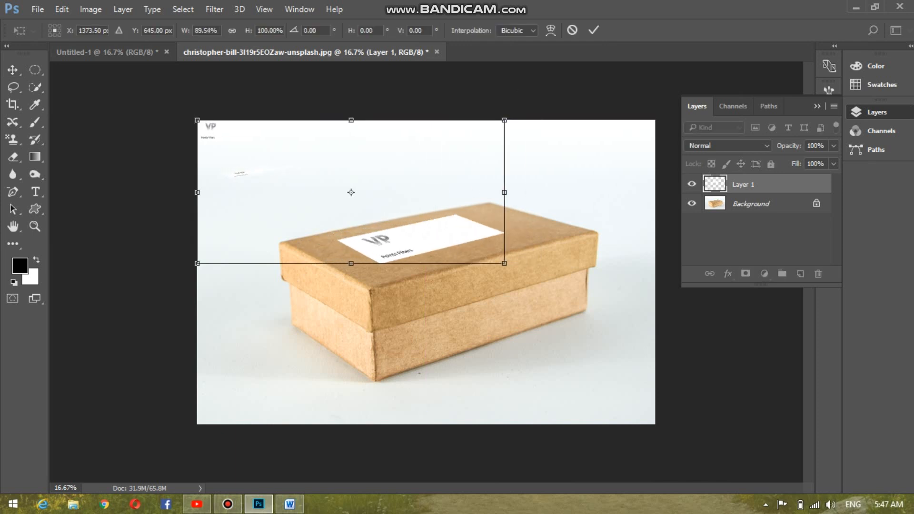
left_click_drag(197, 120, 233, 137)
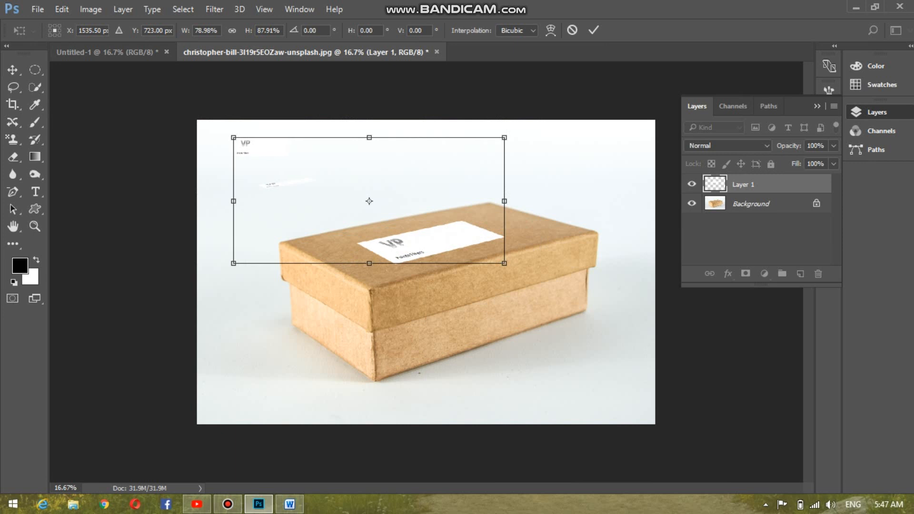
key("Return")
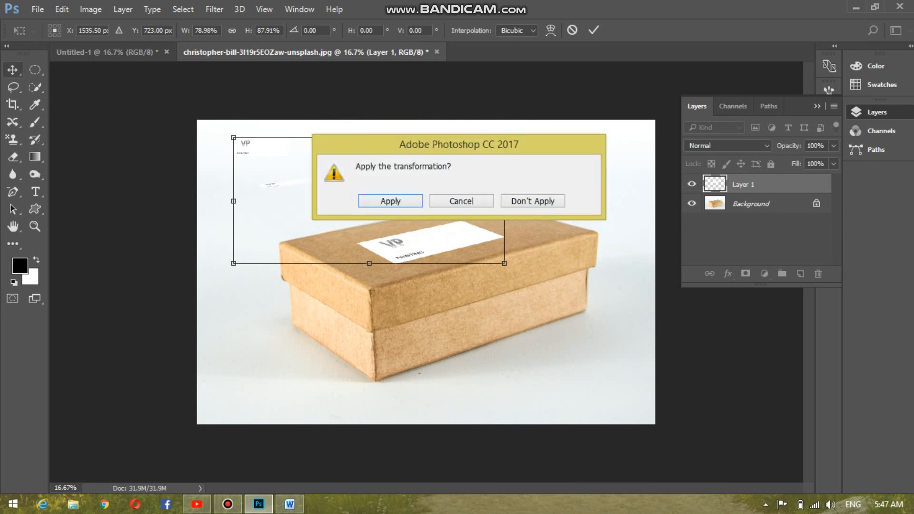
left_click(387, 201)
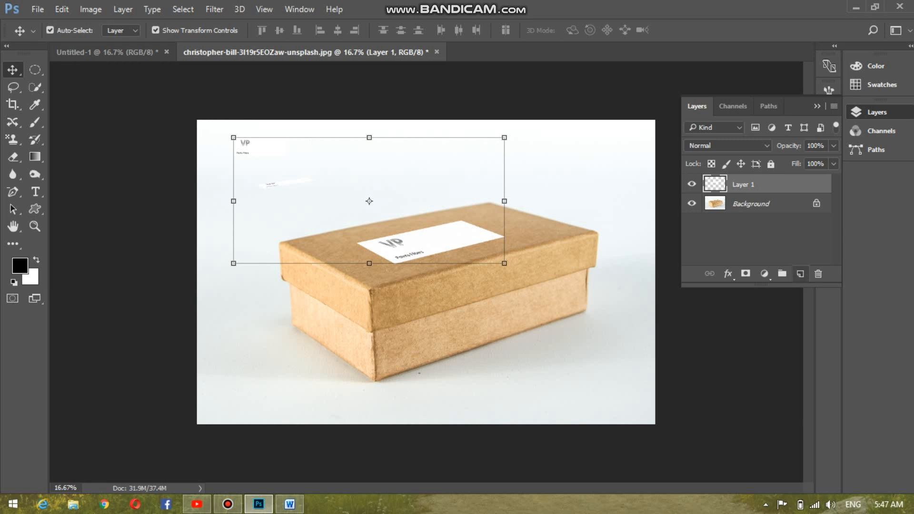
Add another empty layer above the VP logo layer and open Vanishing Point on it
left_click(800, 273)
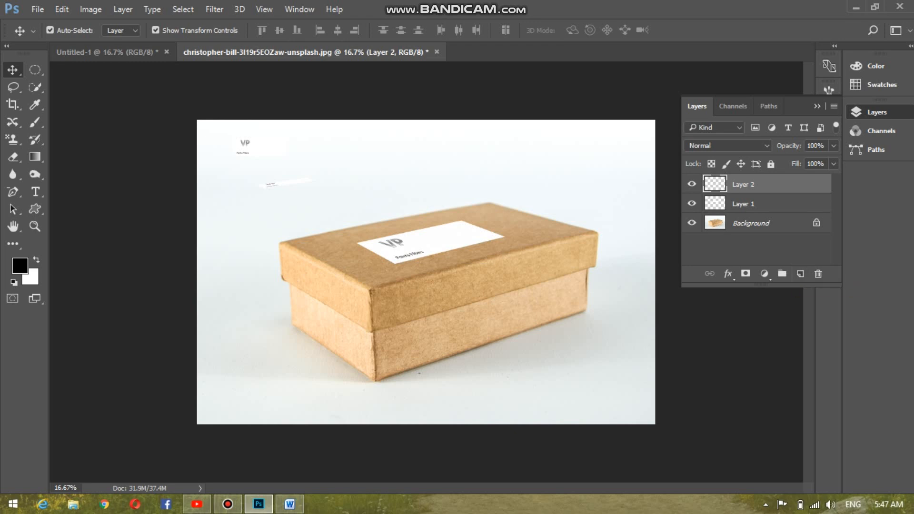
left_click(214, 9)
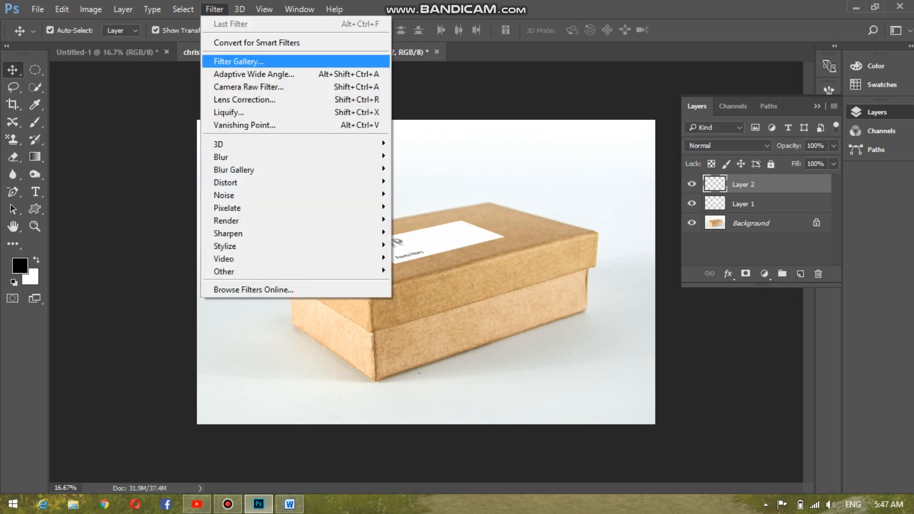
left_click(243, 125)
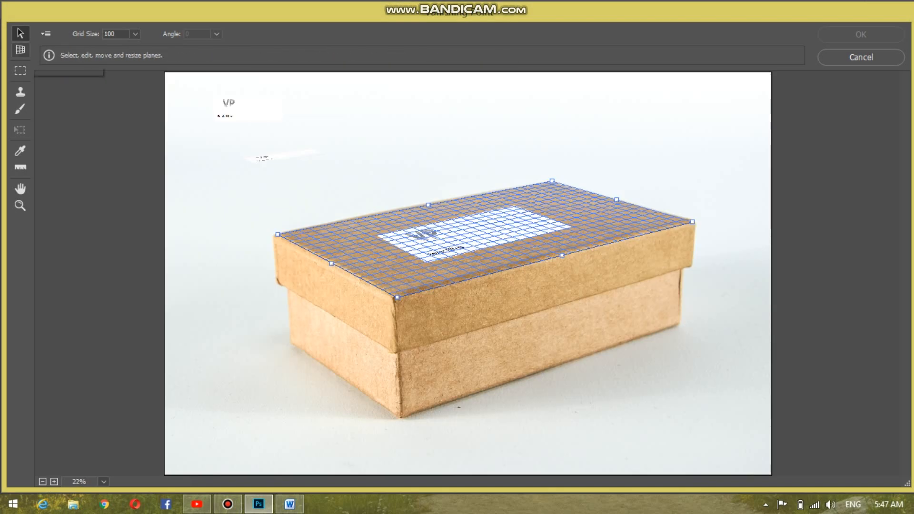
Create a perspective plane covering the box's short side face, from just below the lid's top edge to the base
left_click(20, 49)
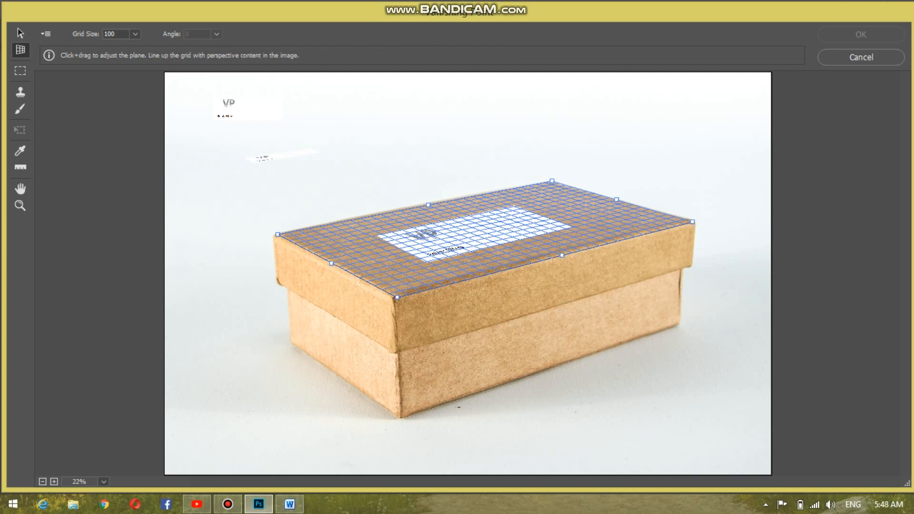
key("BackSpace")
left_click(276, 245)
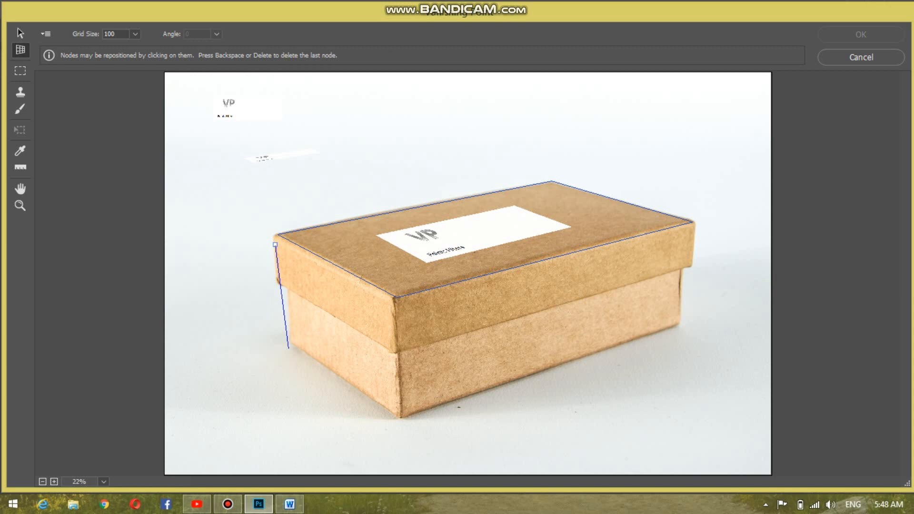
left_click(291, 344)
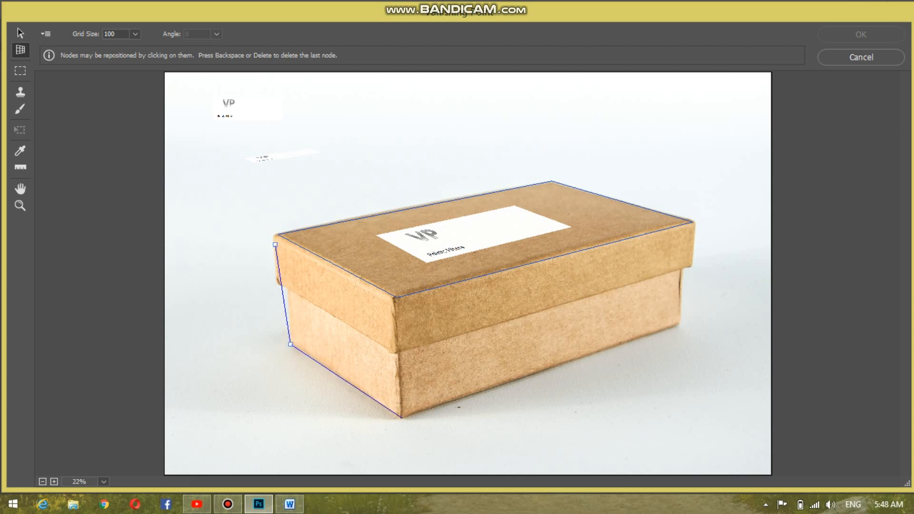
left_click(402, 417)
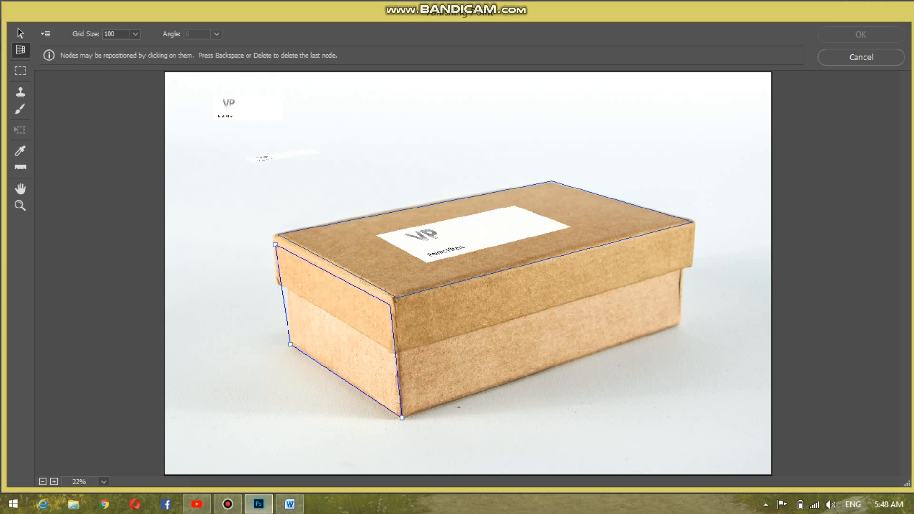
left_click(390, 303)
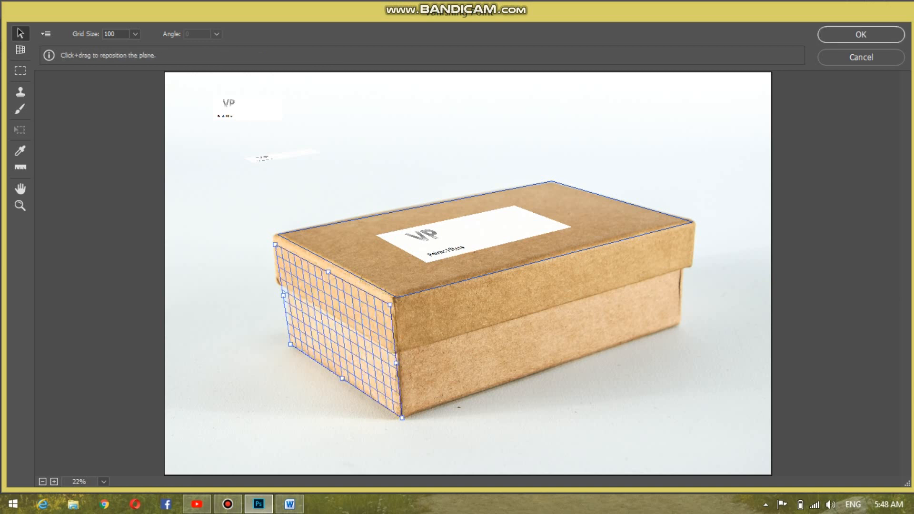
Paste the VP logo onto the short side's plane, shrink it to a small label and apply the Vanishing Point filter
key("ctrl+v")
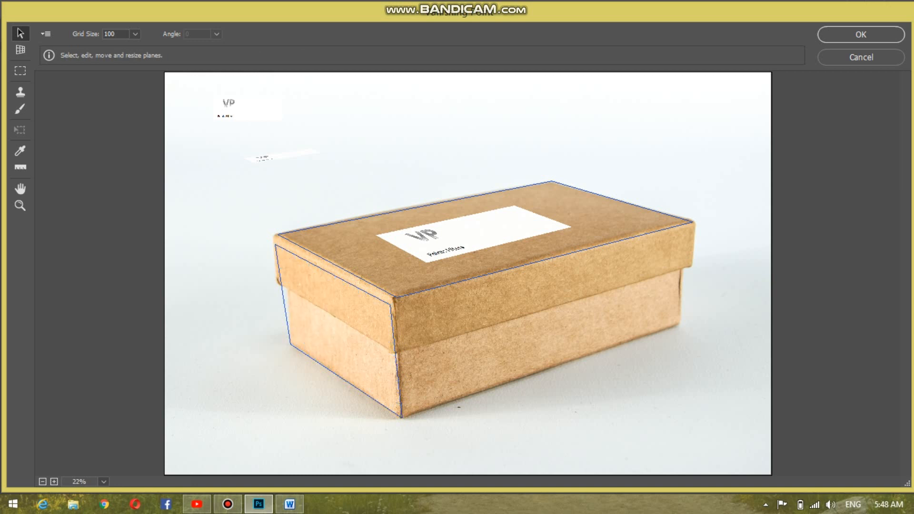
left_click(340, 329)
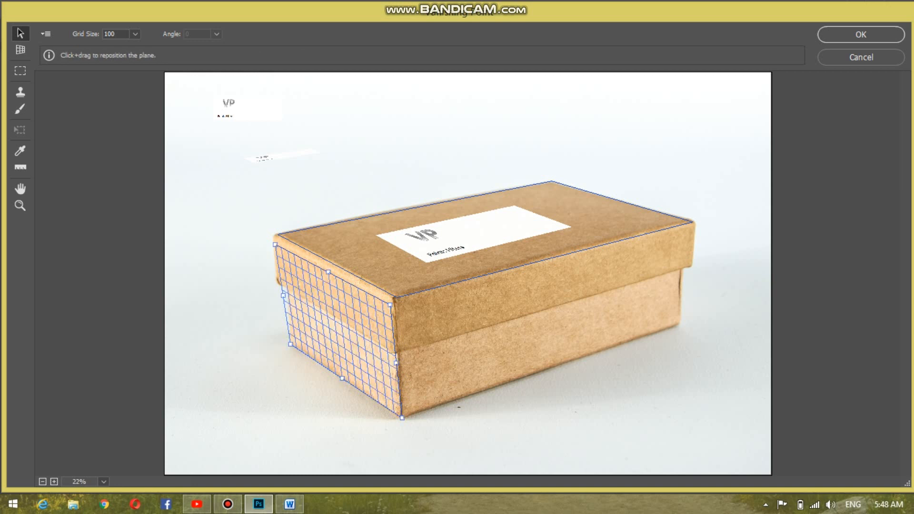
key("alt")
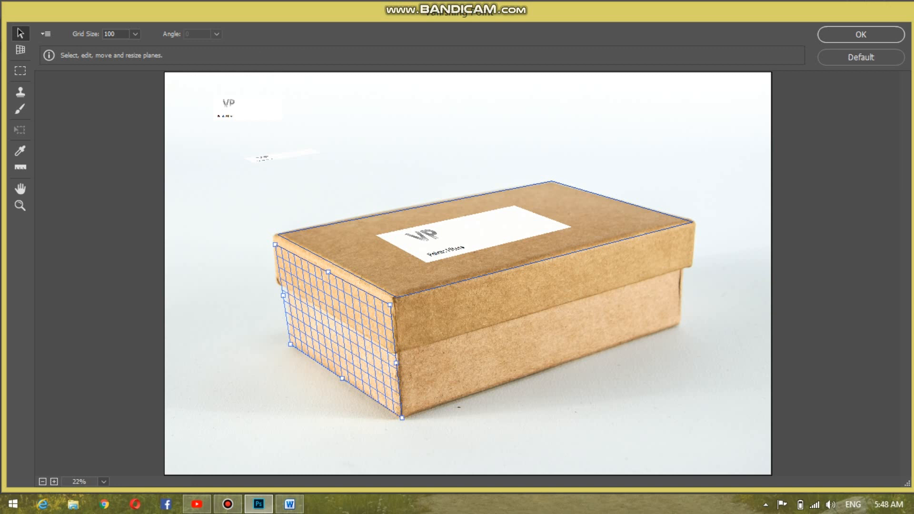
key("ctrl+v")
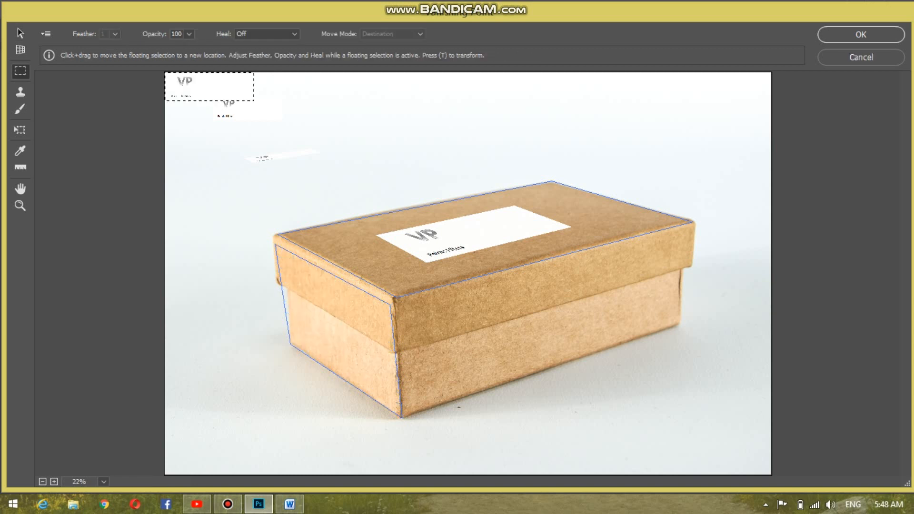
key("t")
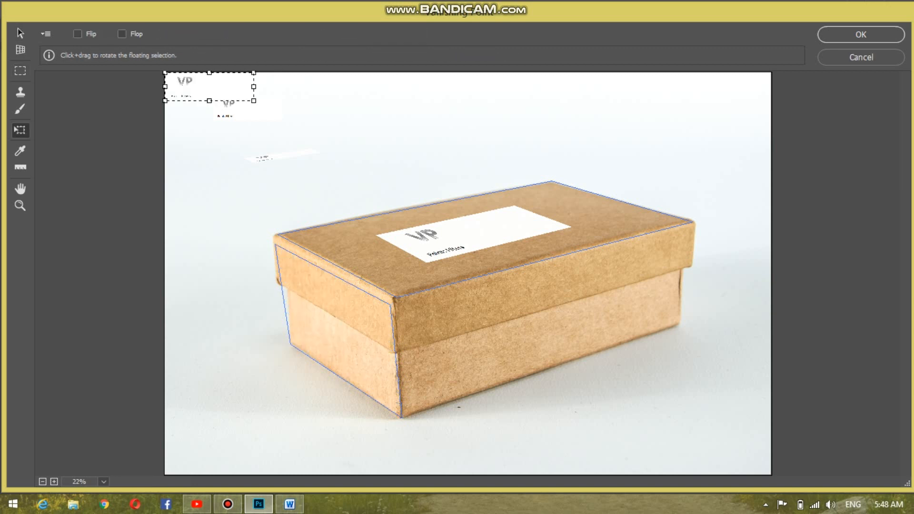
left_click_drag(210, 87, 343, 336)
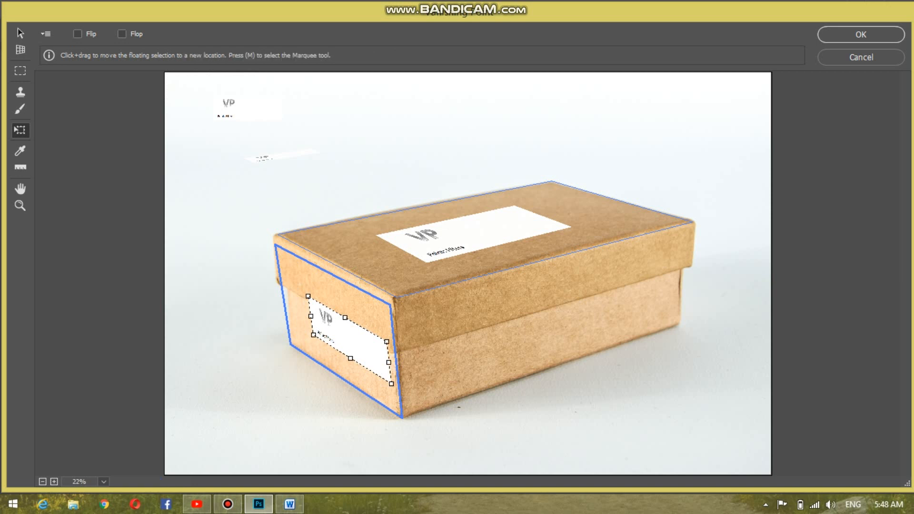
left_click_drag(392, 383, 354, 360)
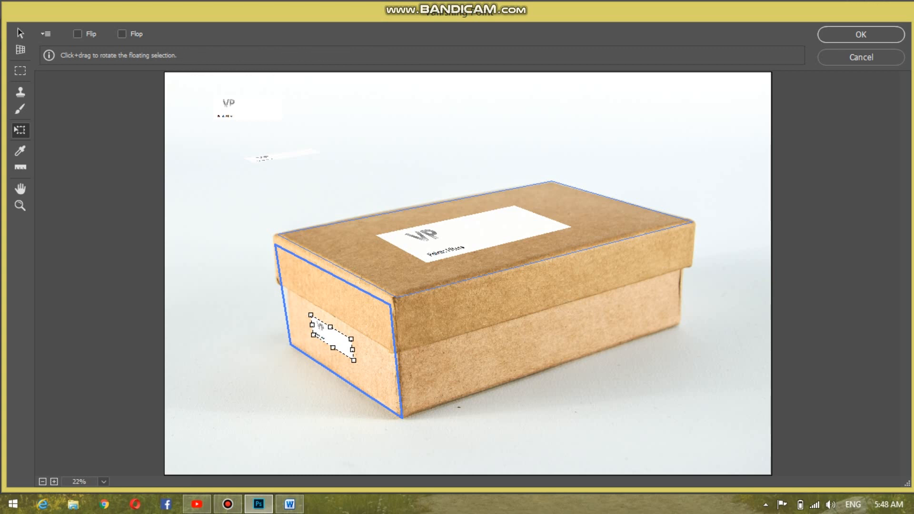
left_click(862, 34)
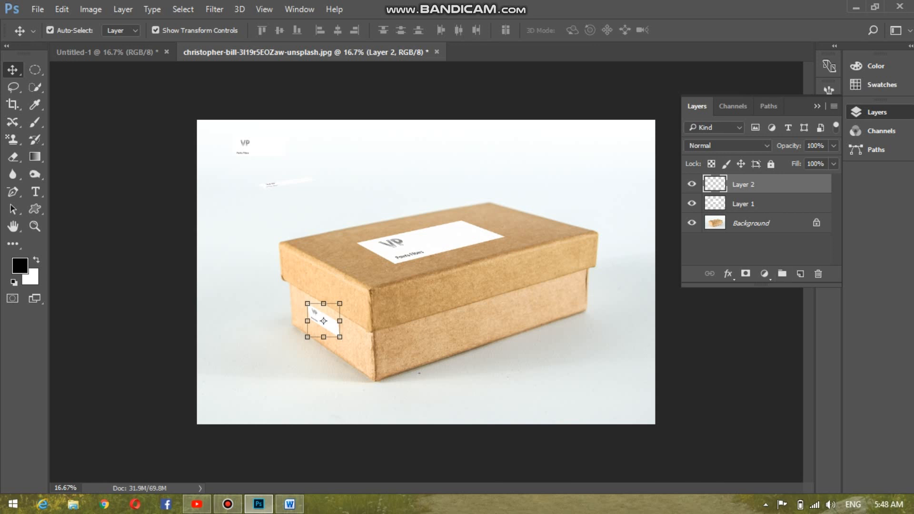
Add another empty layer above Layer 2 and open Vanishing Point on it
left_click(801, 274)
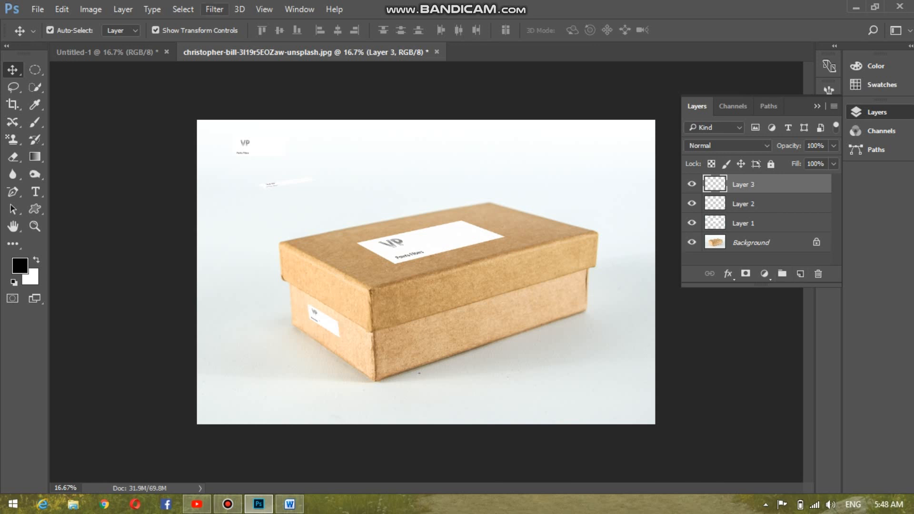
left_click(215, 9)
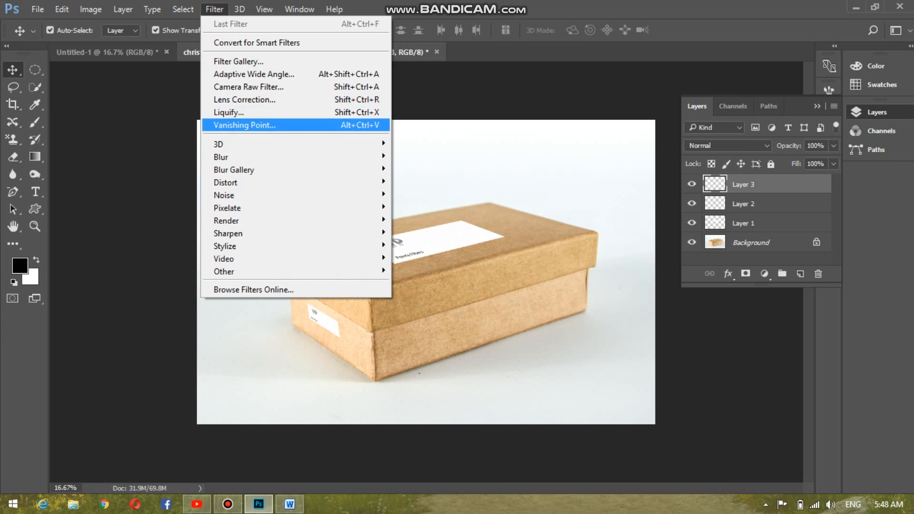
left_click(245, 125)
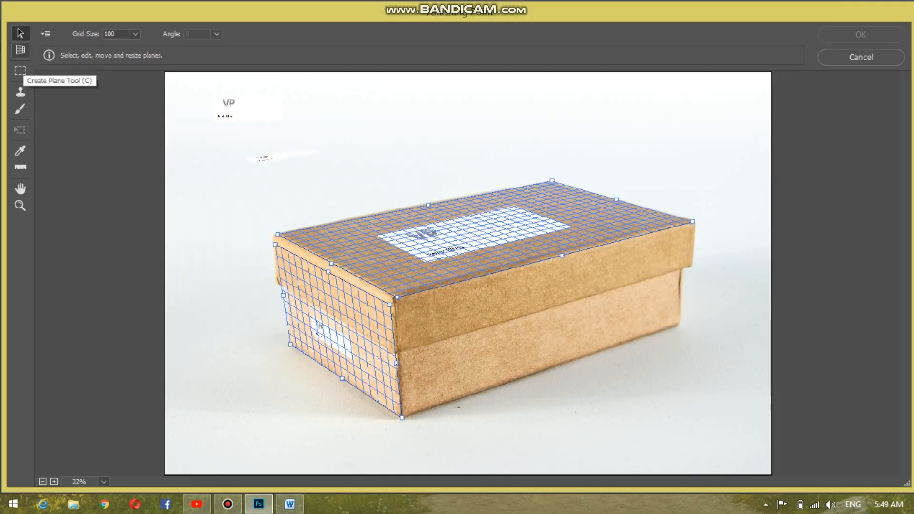
Create a perspective plane covering the box's long side face, from just below the lid's top edge to the base
left_click(20, 50)
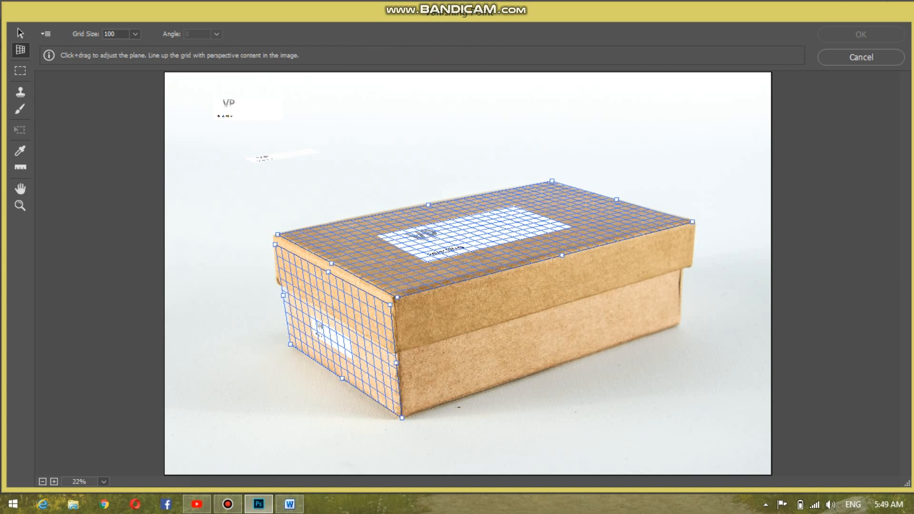
left_click(398, 307)
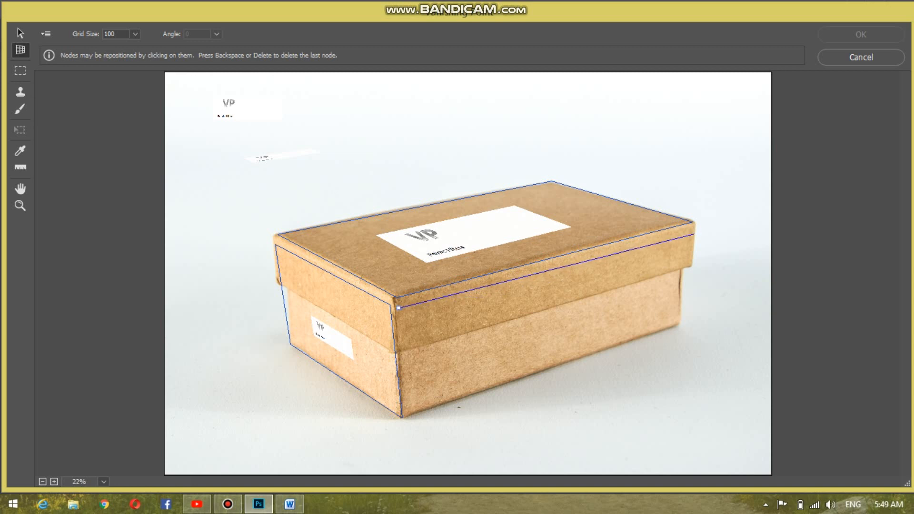
left_click(695, 233)
left_click(677, 324)
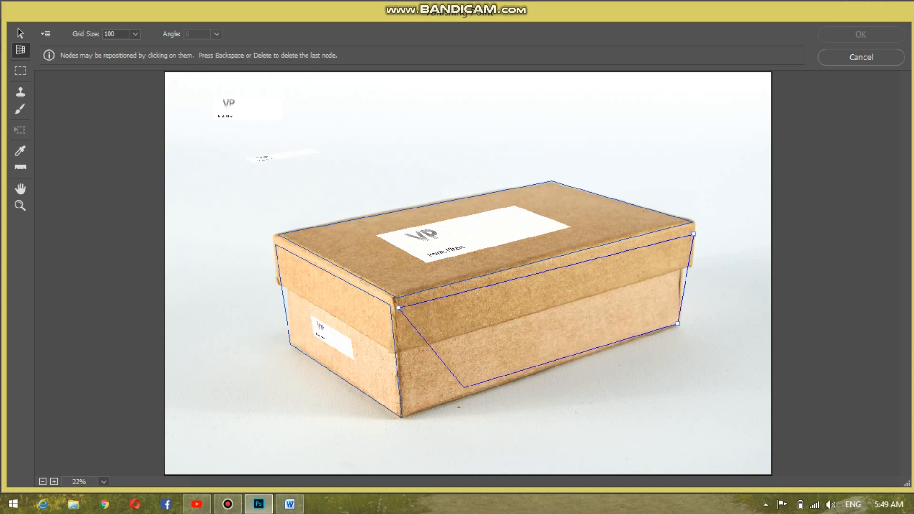
left_click(405, 416)
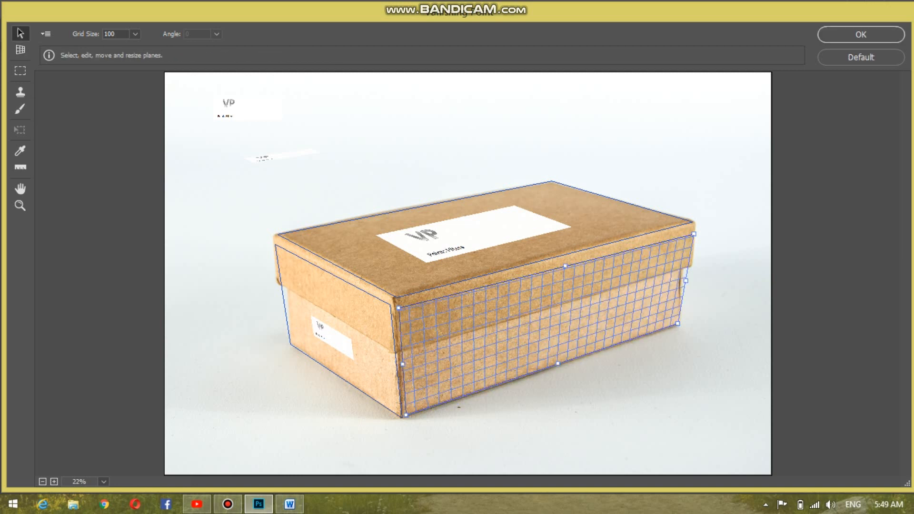
Paste the VP logo onto the lower part of the long side's plane, stretch it taller and apply the filter
key("m")
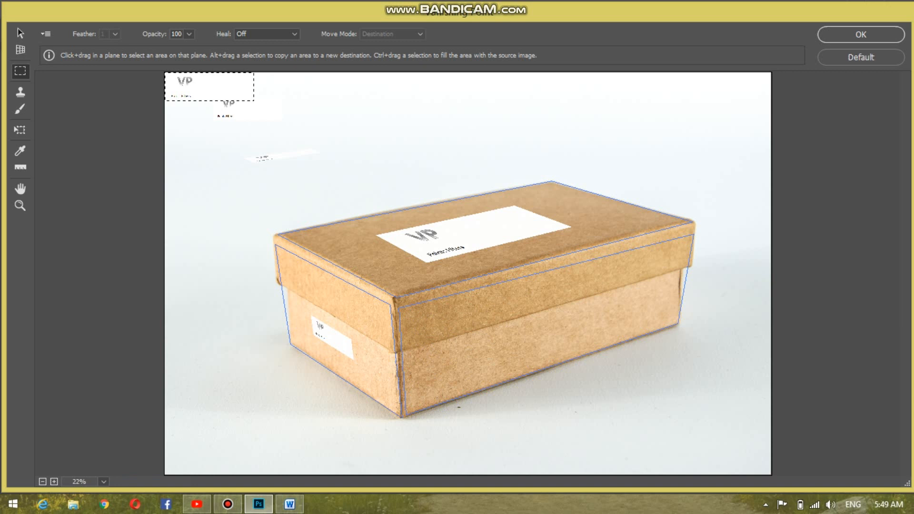
key("t")
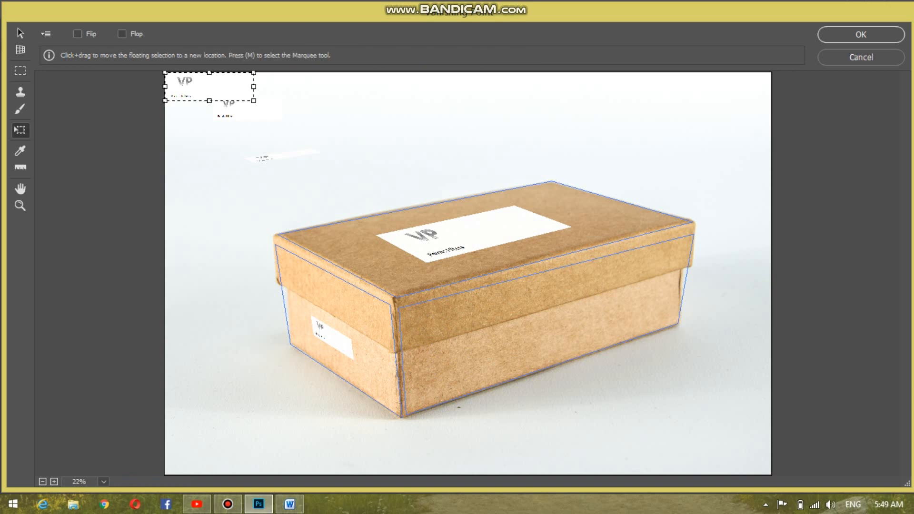
left_click_drag(210, 87, 640, 300)
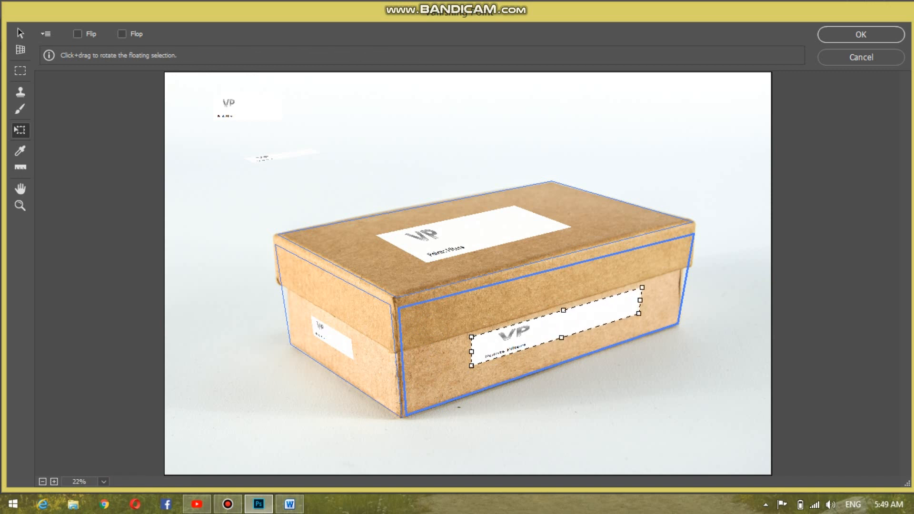
left_click_drag(562, 338, 560, 352)
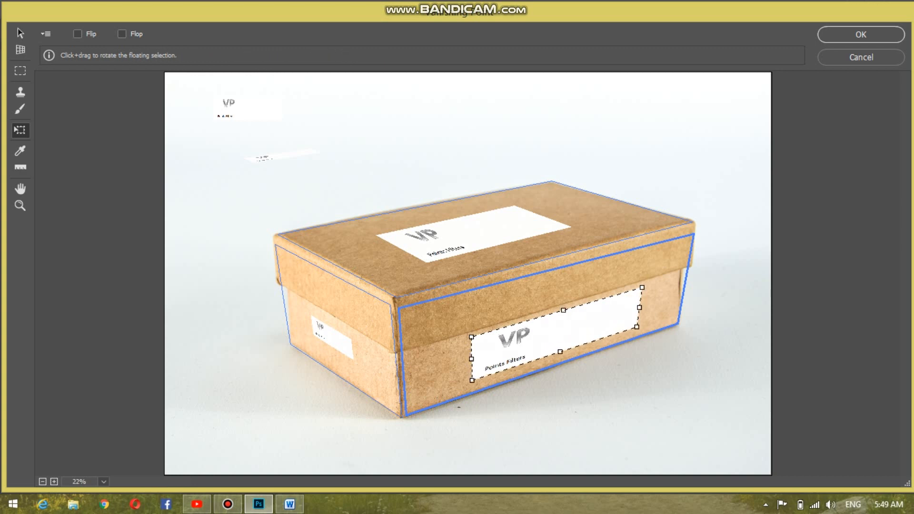
left_click(861, 34)
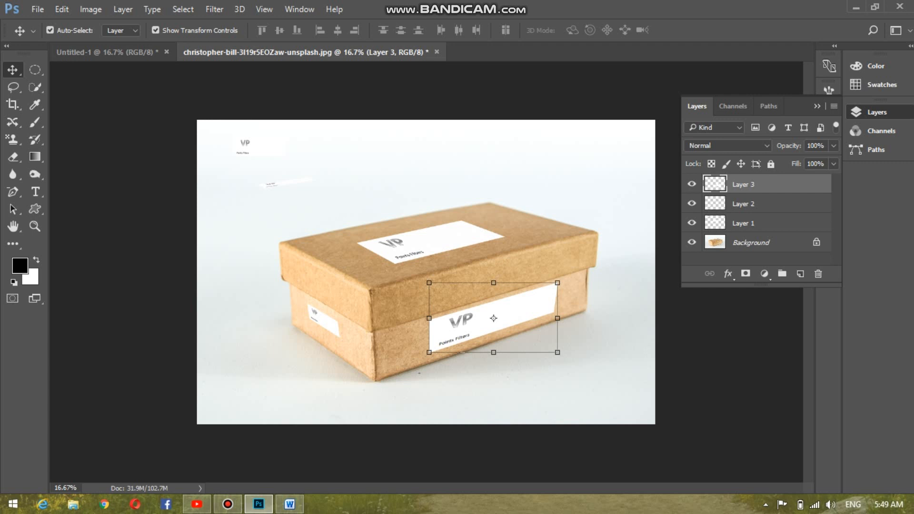
Select Layer 1, Layer 2 and Layer 3 together and group them
double_click(782, 204, "ctrl")
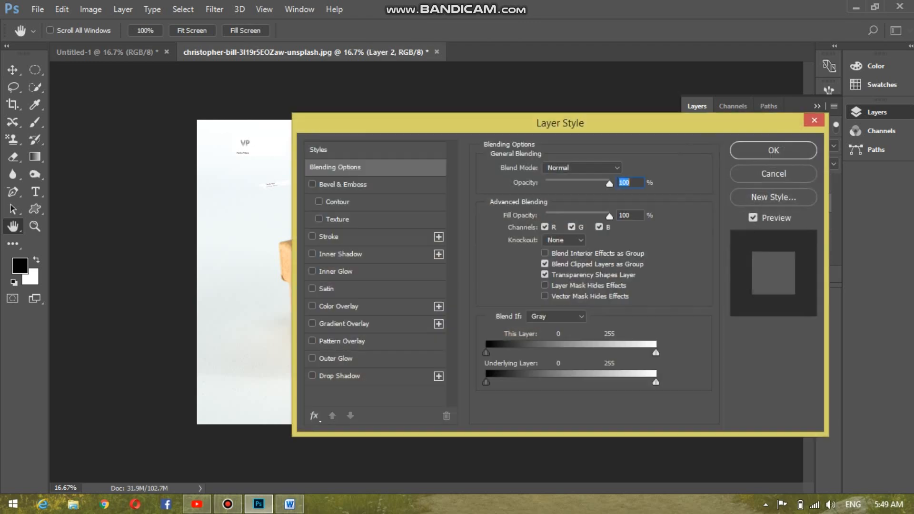
key("Escape")
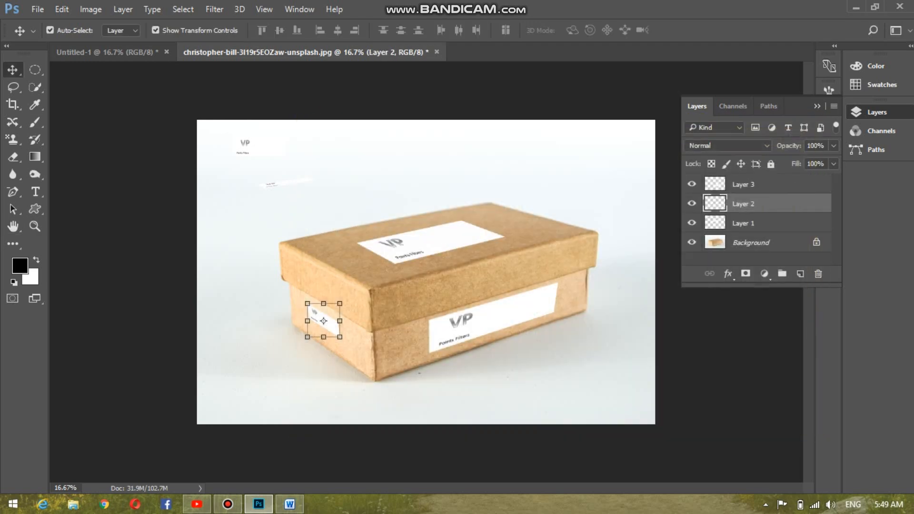
left_click(494, 318)
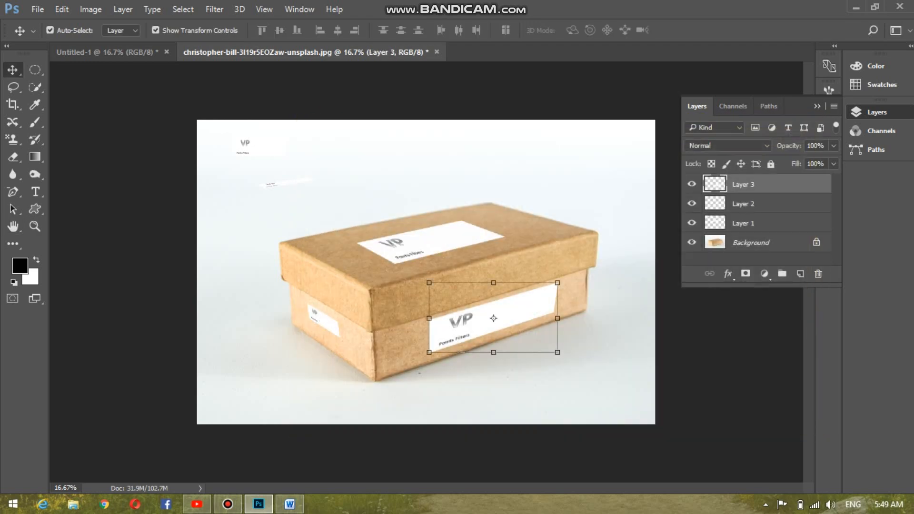
left_click(781, 204, "ctrl")
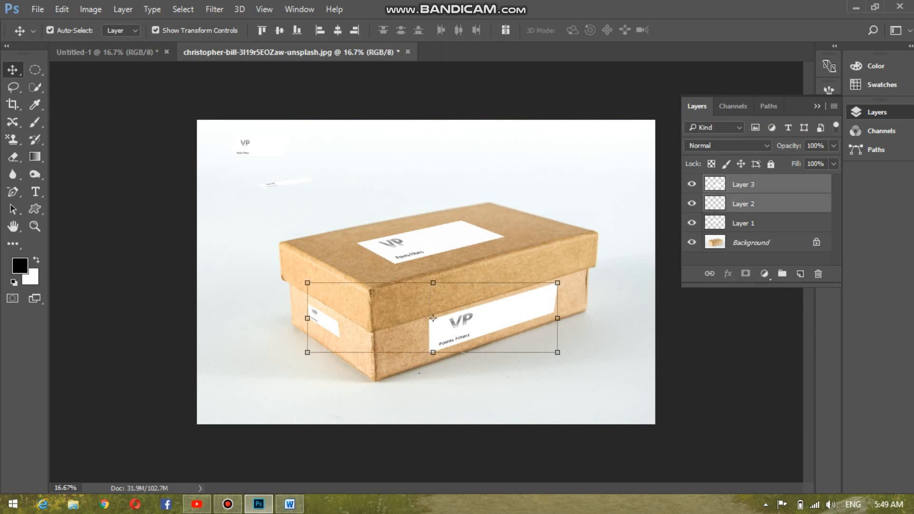
left_click(396, 244, "shift")
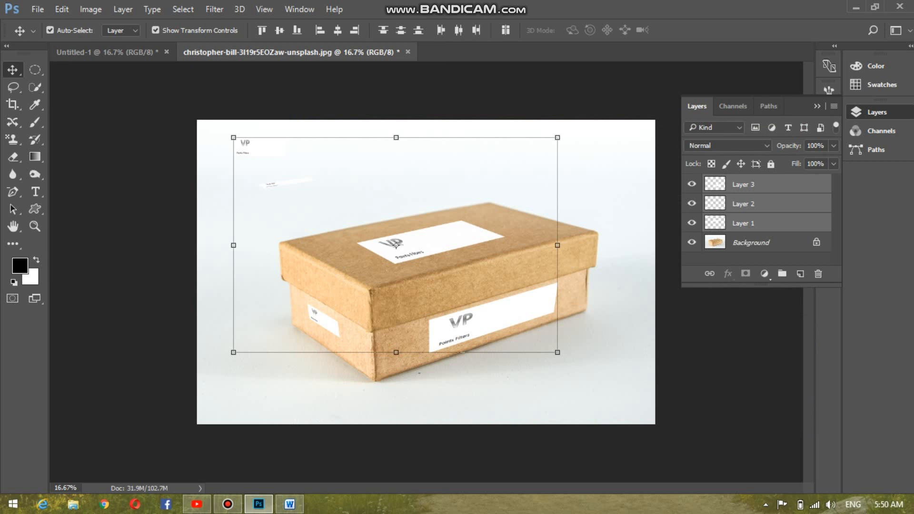
key("ctrl+g")
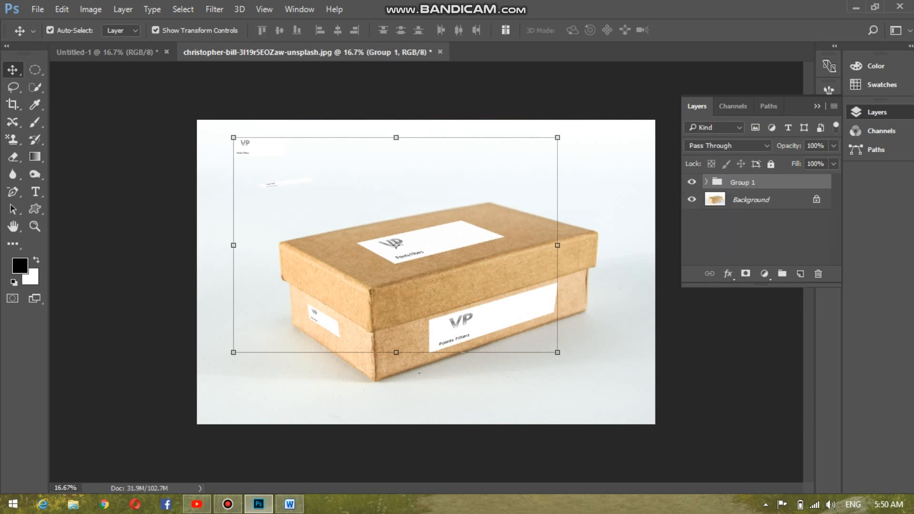
Set the blending mode of the logo layers' group to Multiply
left_click(397, 244)
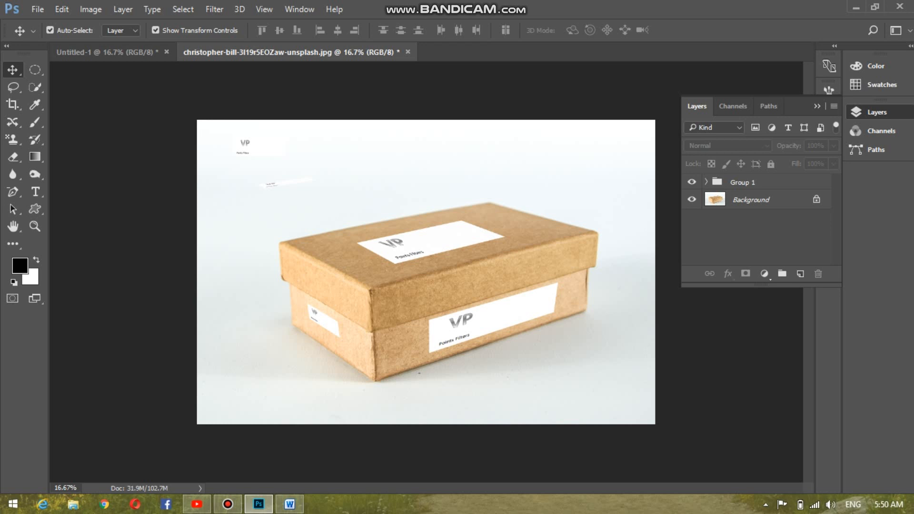
left_click(396, 244)
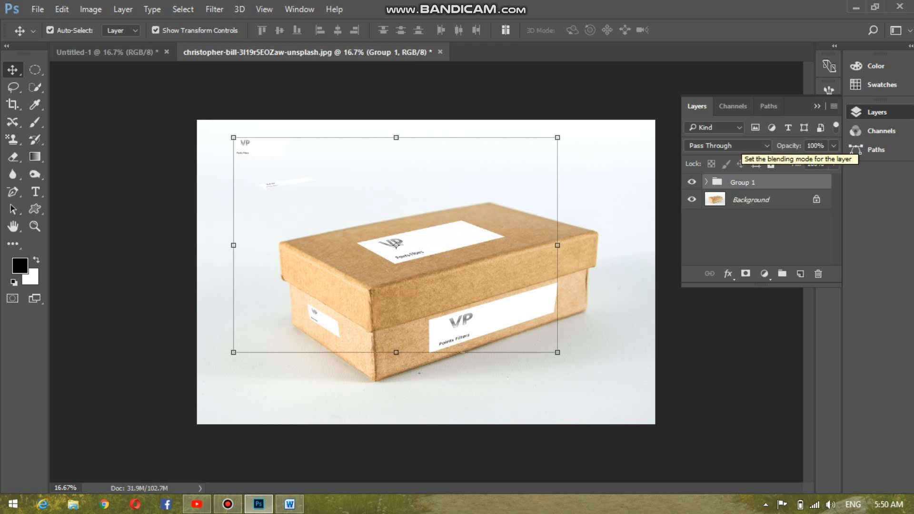
left_click(734, 146)
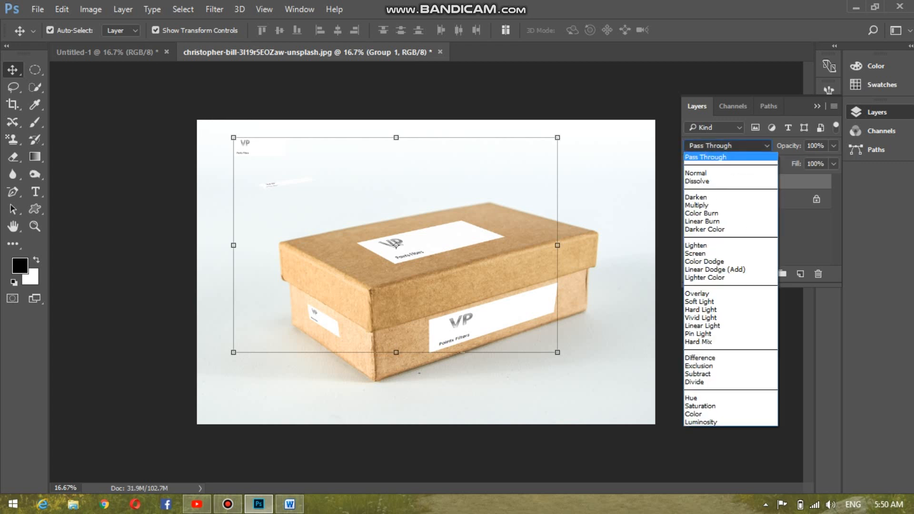
key("Return")
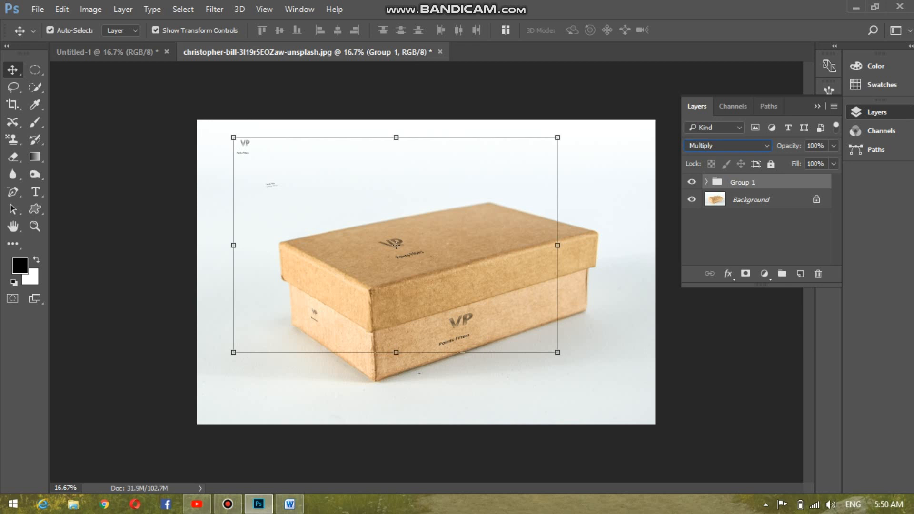
Try the Hard Light blending mode on the logo layers' group and return it to Multiply
left_click(757, 146)
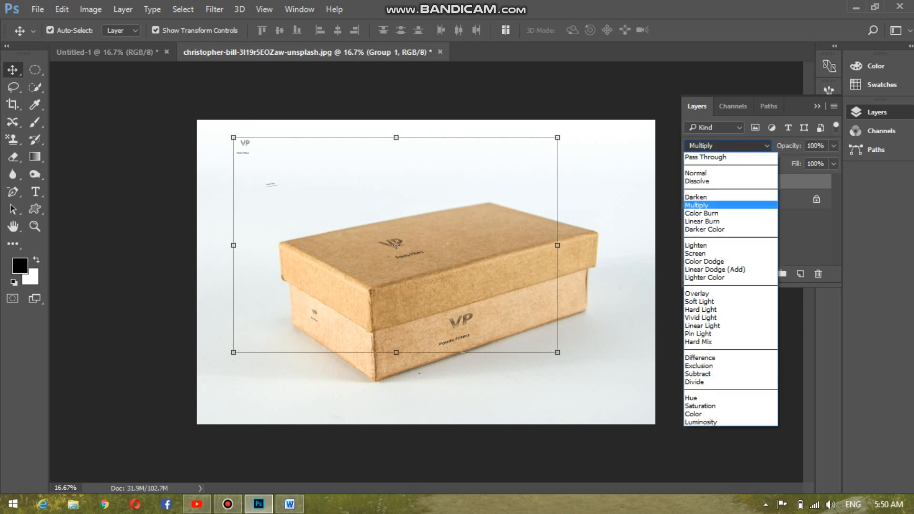
key("Up")
key("Up")
key("Return")
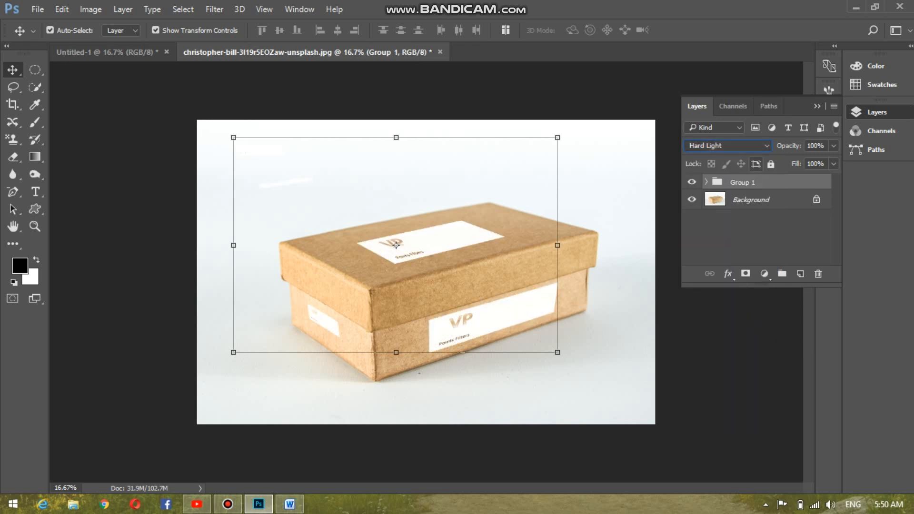
left_click(757, 145)
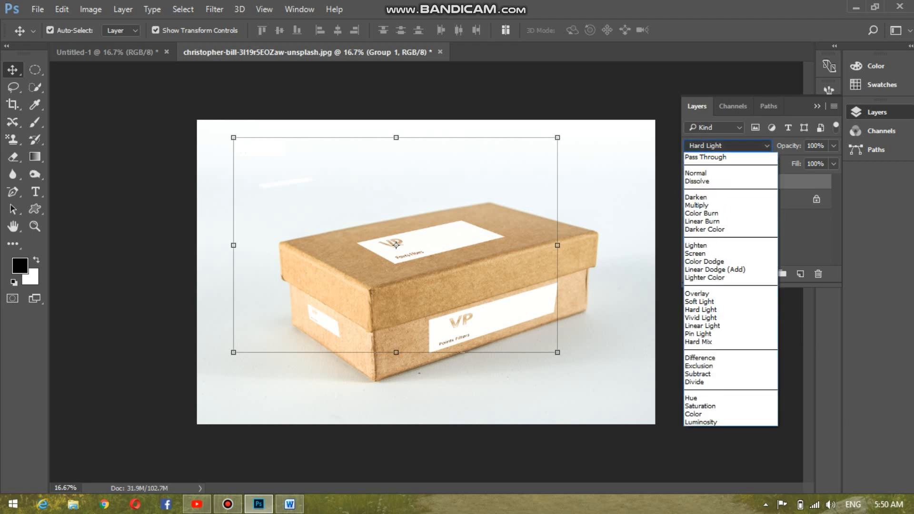
key("Return")
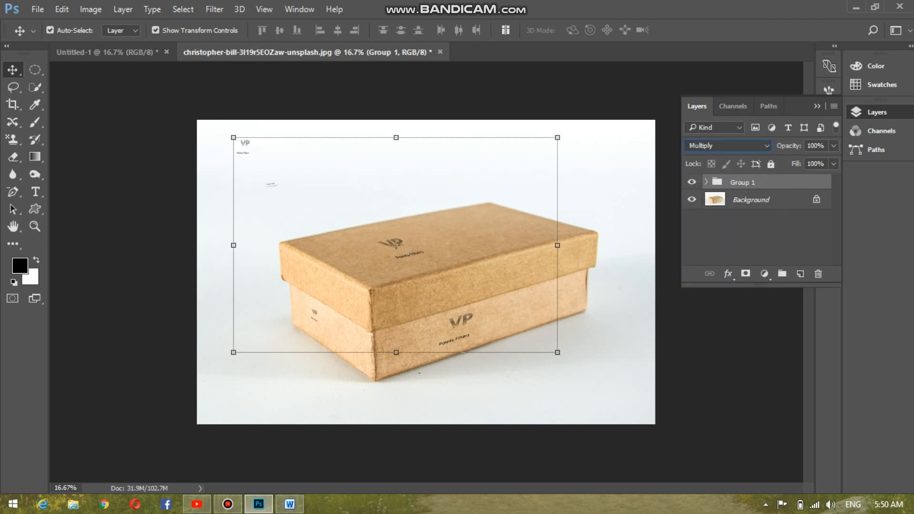
Try the Color Dodge blending mode on the logo layers' group
left_click(729, 145)
key("Down")
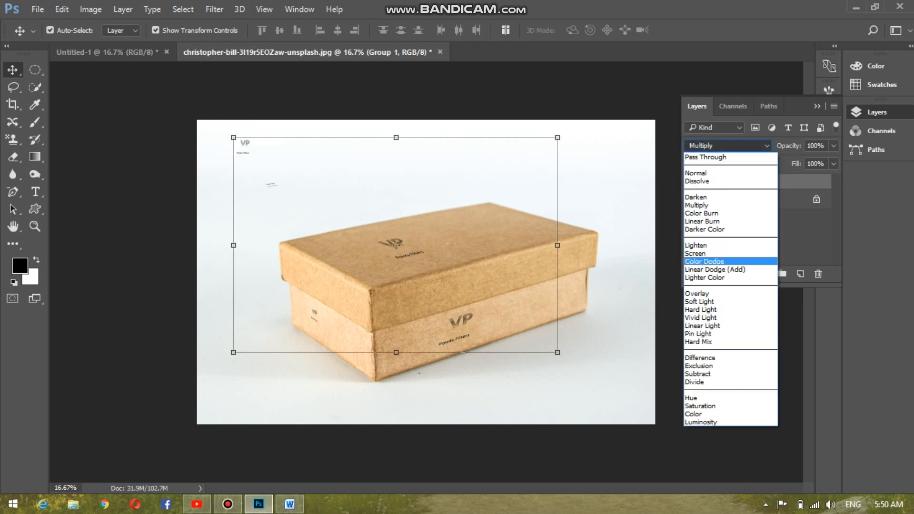
key("Return")
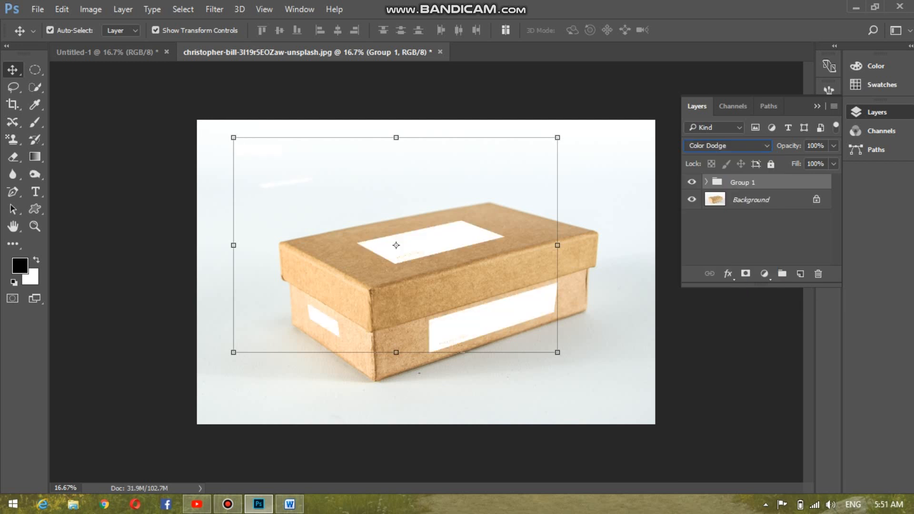
Set the blending mode of the logo layers' group to Lighter Color
left_click(728, 145)
left_click(729, 277)
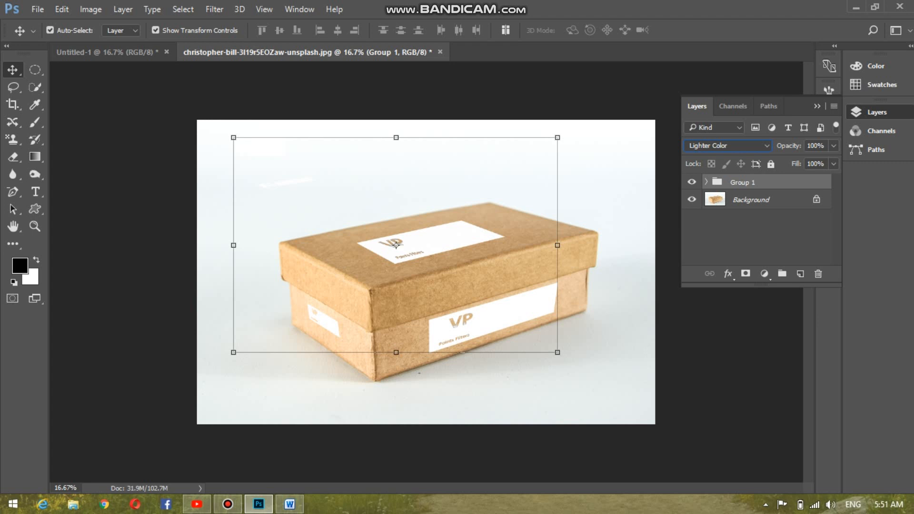
left_click_drag(781, 146, 755, 165)
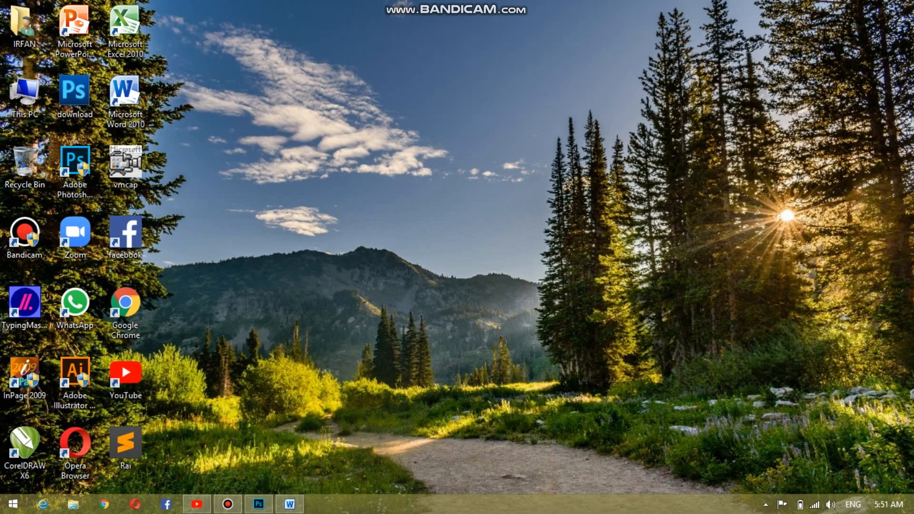
mouse_move(228, 505)
left_click(227, 505)
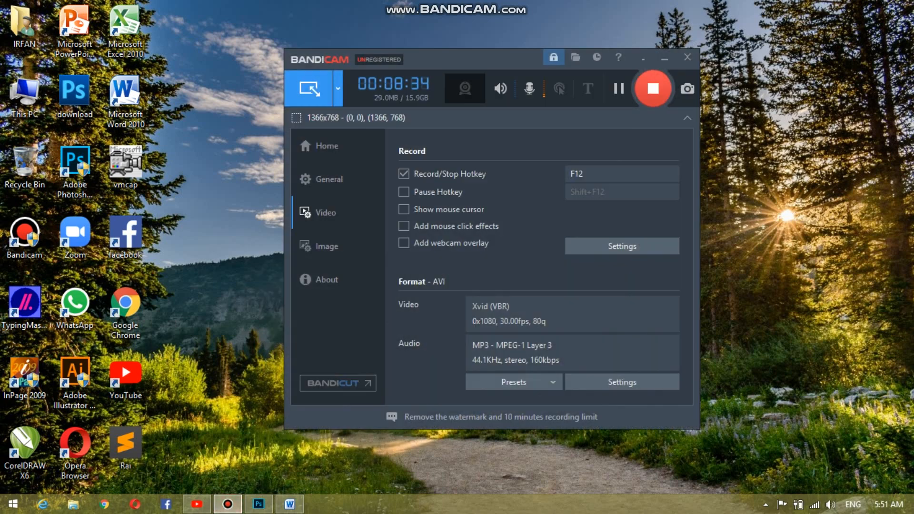